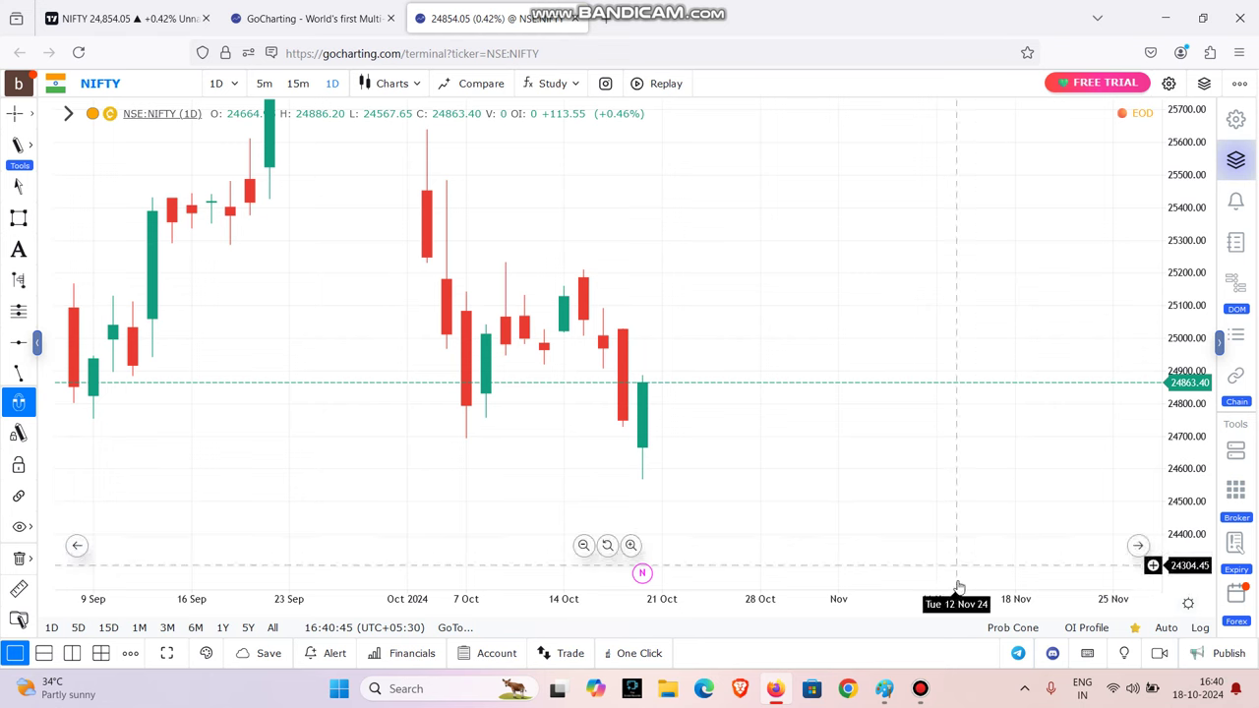
mouse_move(922, 692)
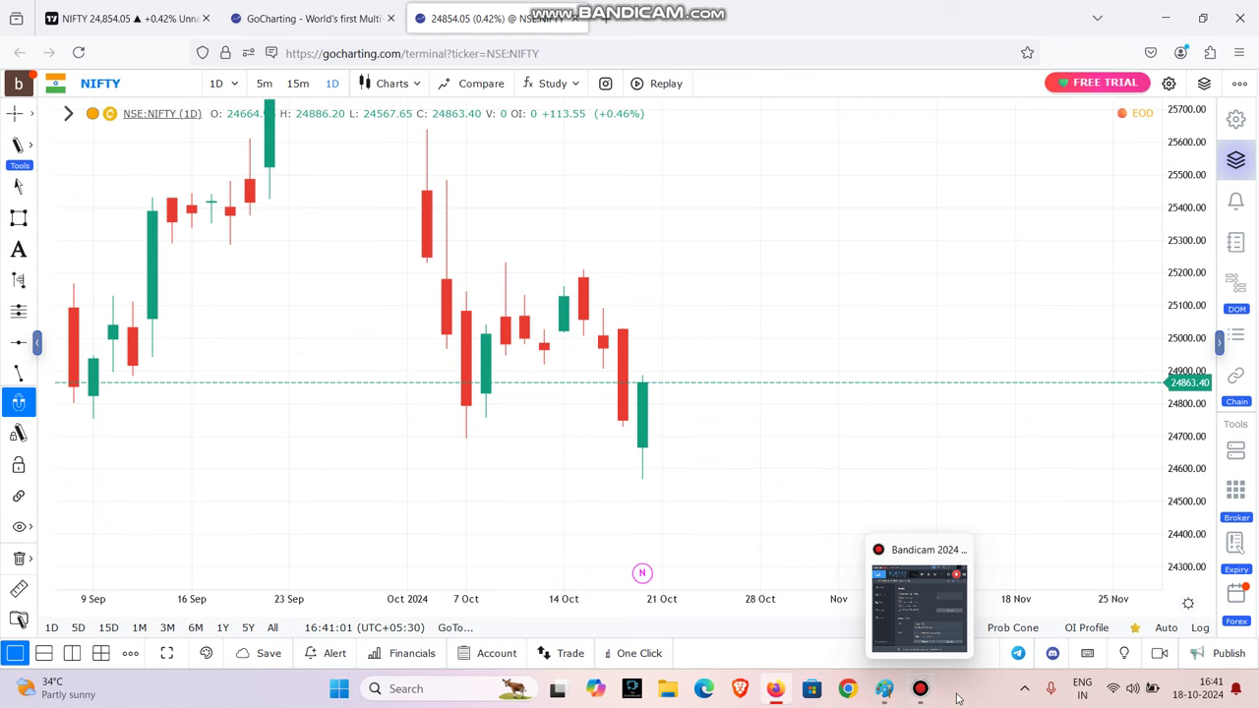
click(920, 688)
click(924, 699)
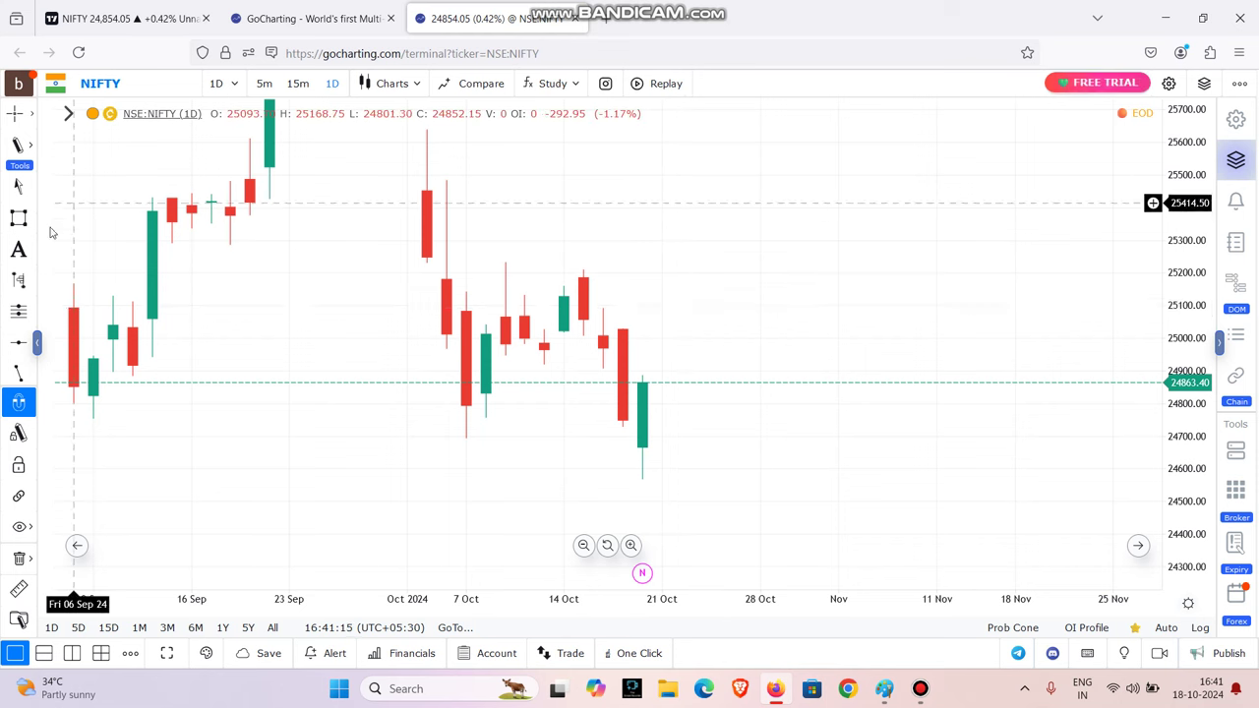
Draw a narrow rectangle spanning about 25369 to 25045 over 24–25 October and choose its border thickness.
click(18, 217)
mouse_move(728, 216)
mouse_down()
mouse_move(754, 285)
mouse_move(739, 323)
mouse_up()
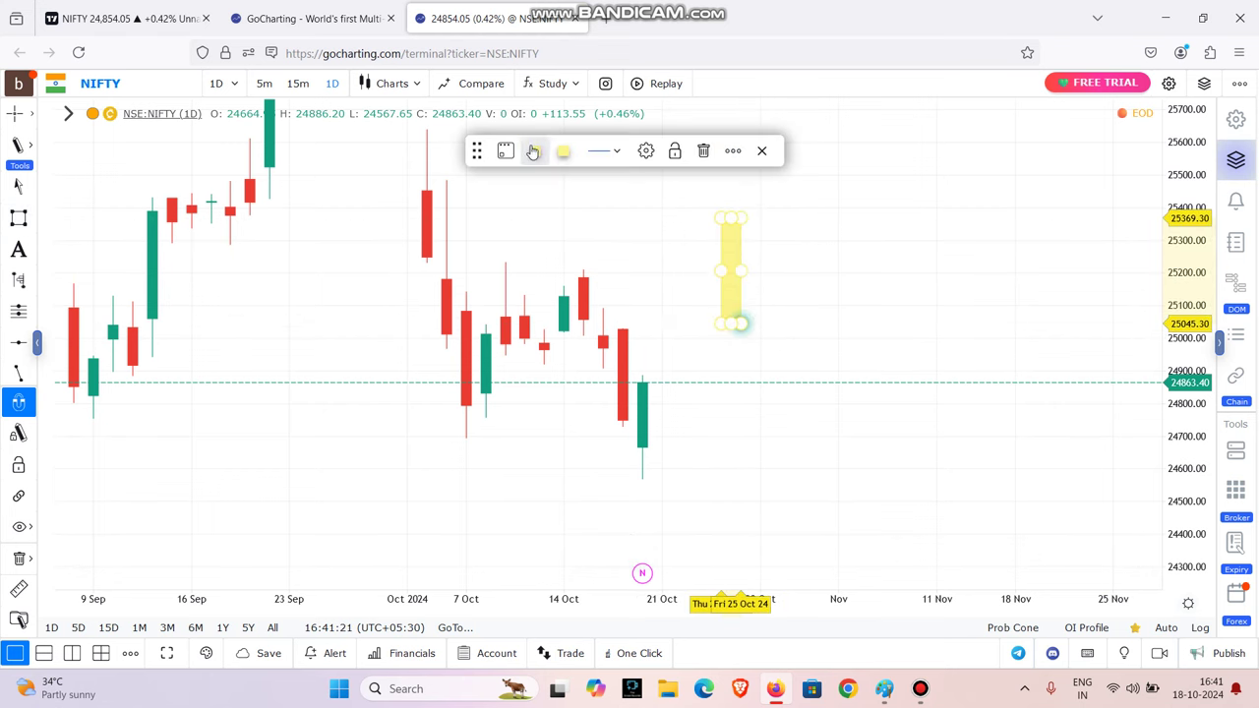
click(616, 150)
click(618, 193)
Color both the border and the fill of the rectangle red.
click(561, 156)
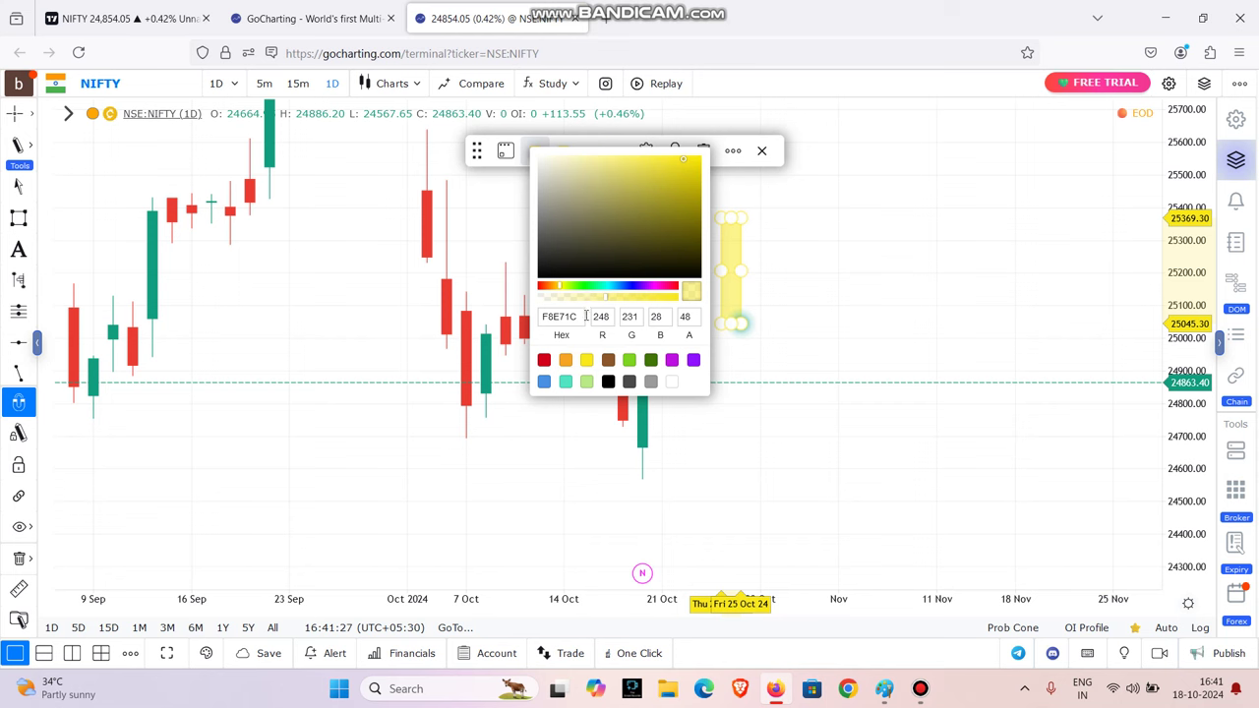
click(544, 361)
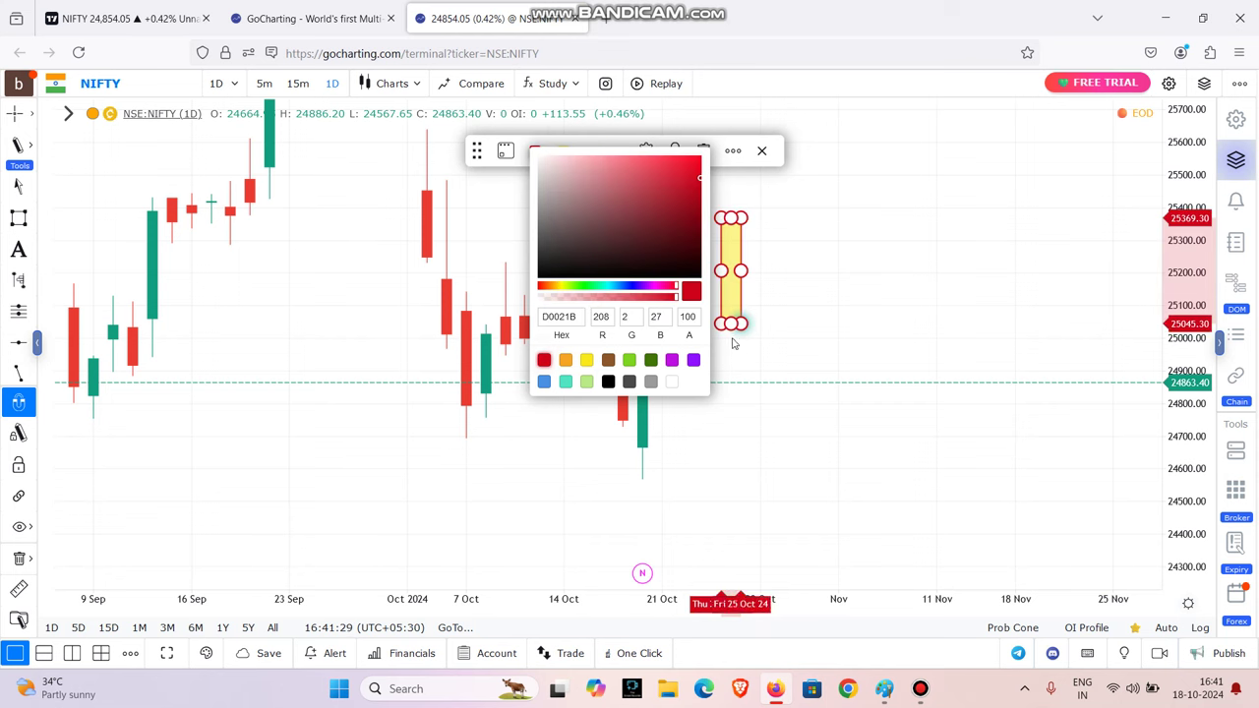
click(784, 301)
click(737, 258)
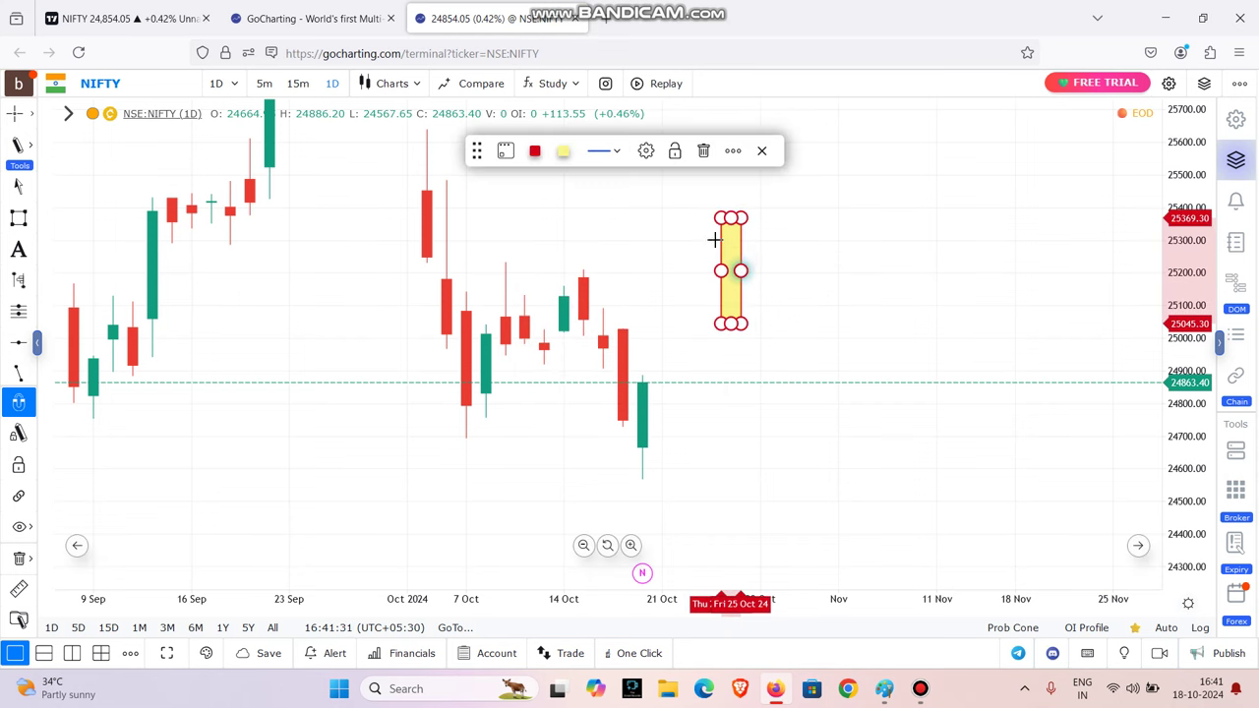
click(561, 155)
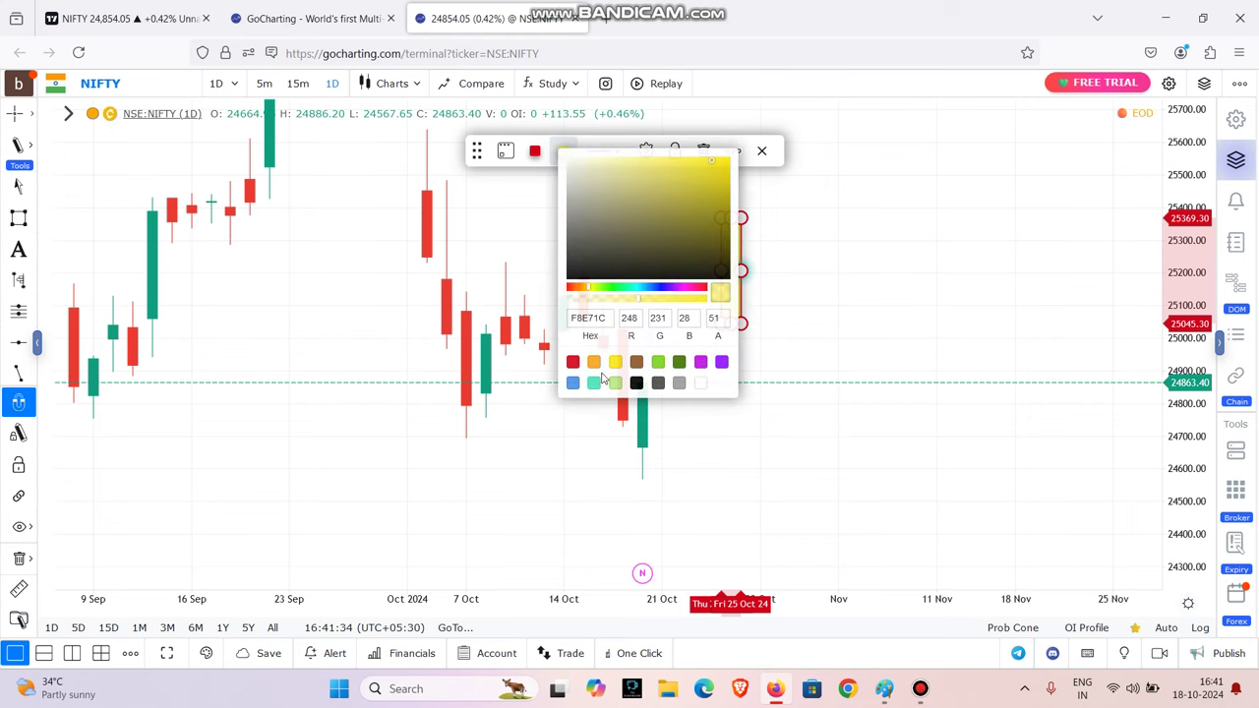
click(572, 362)
click(839, 284)
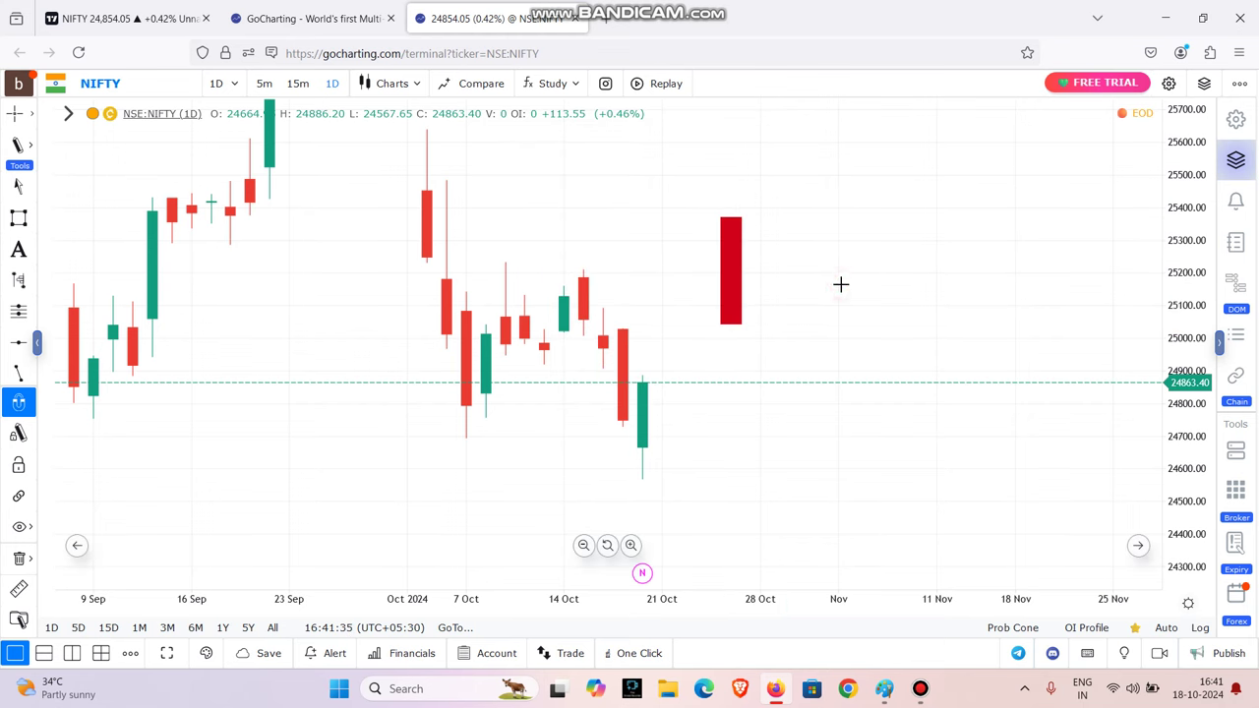
Draw a vertical wick line from about 25427 to 24955 on 24 October and center the red rectangle on it.
scroll(22, 374, down, 1)
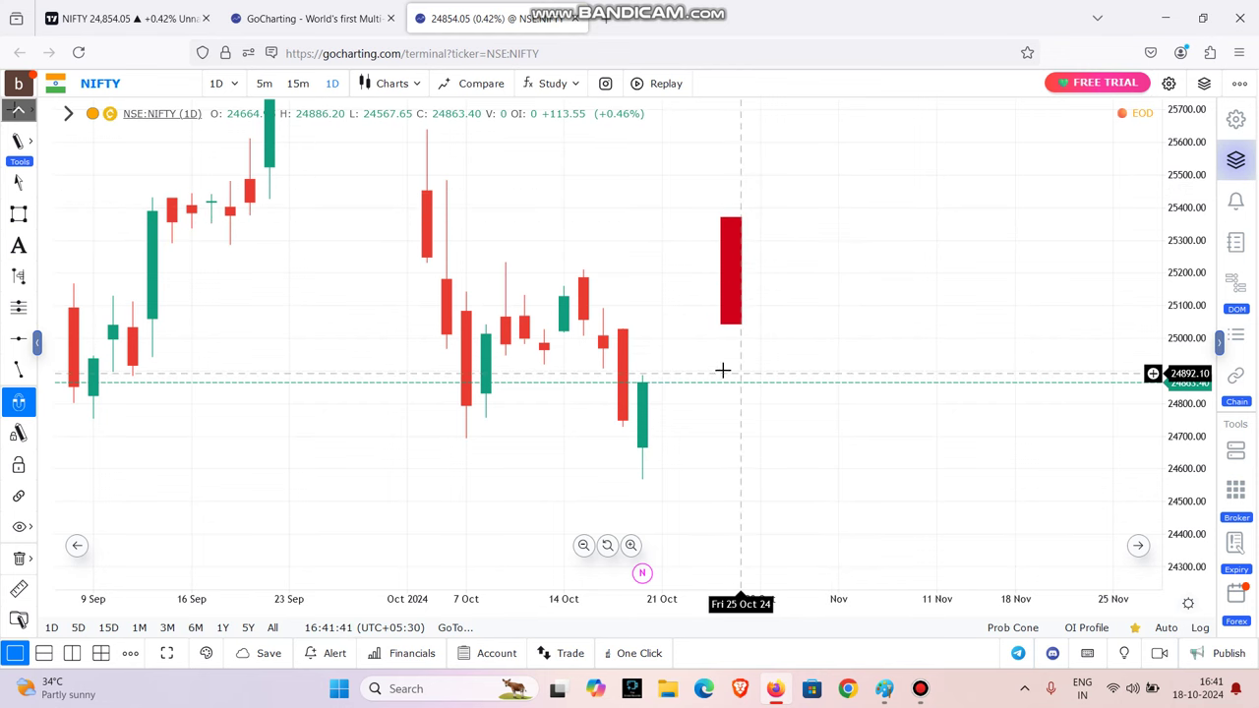
click(18, 369)
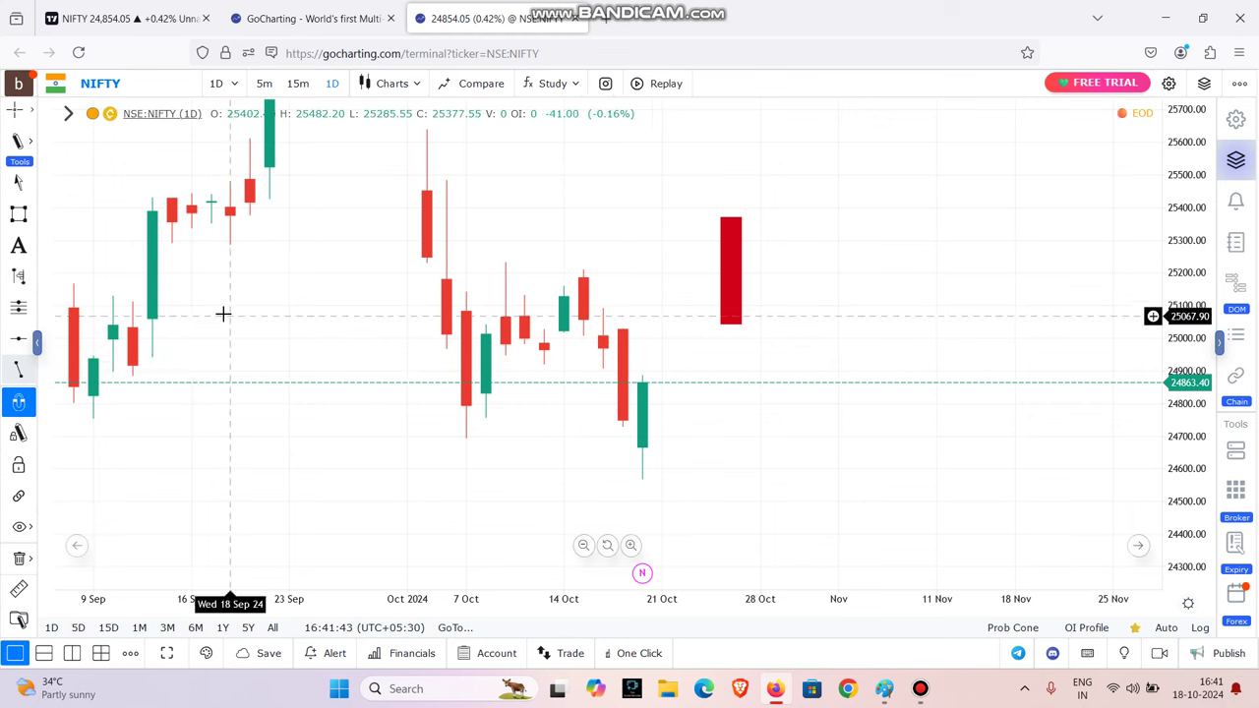
click(724, 199)
click(723, 352)
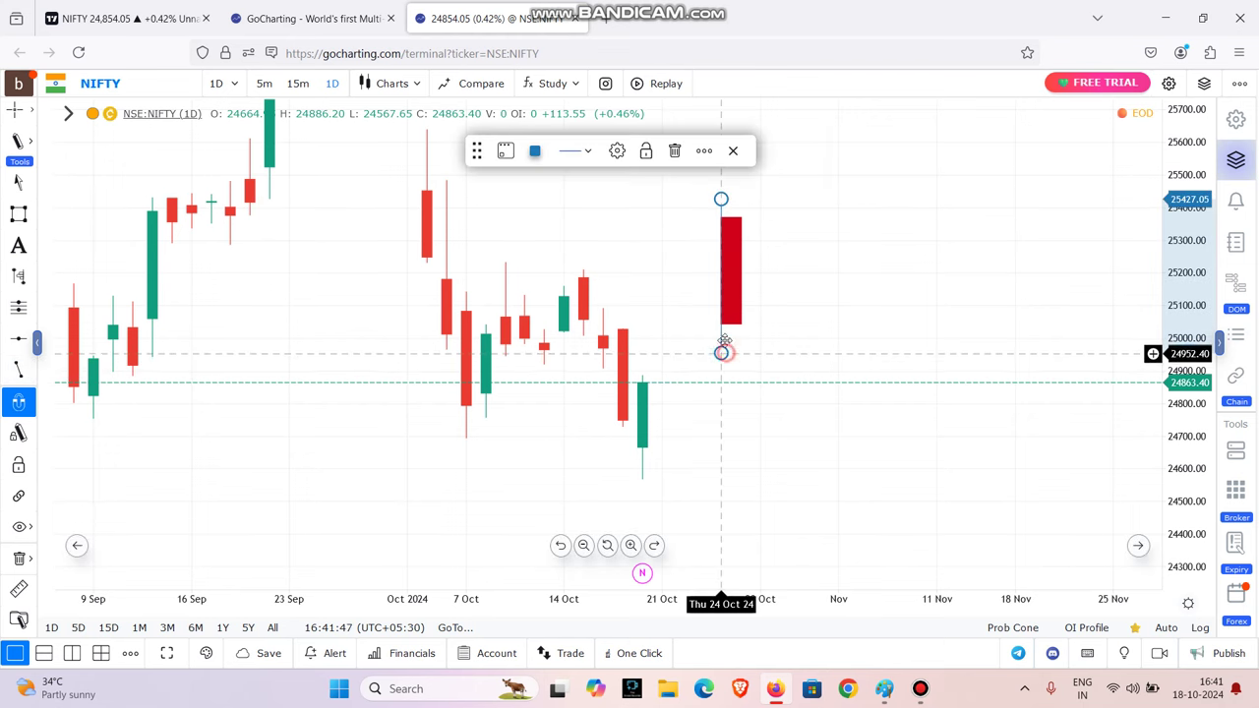
click(730, 275)
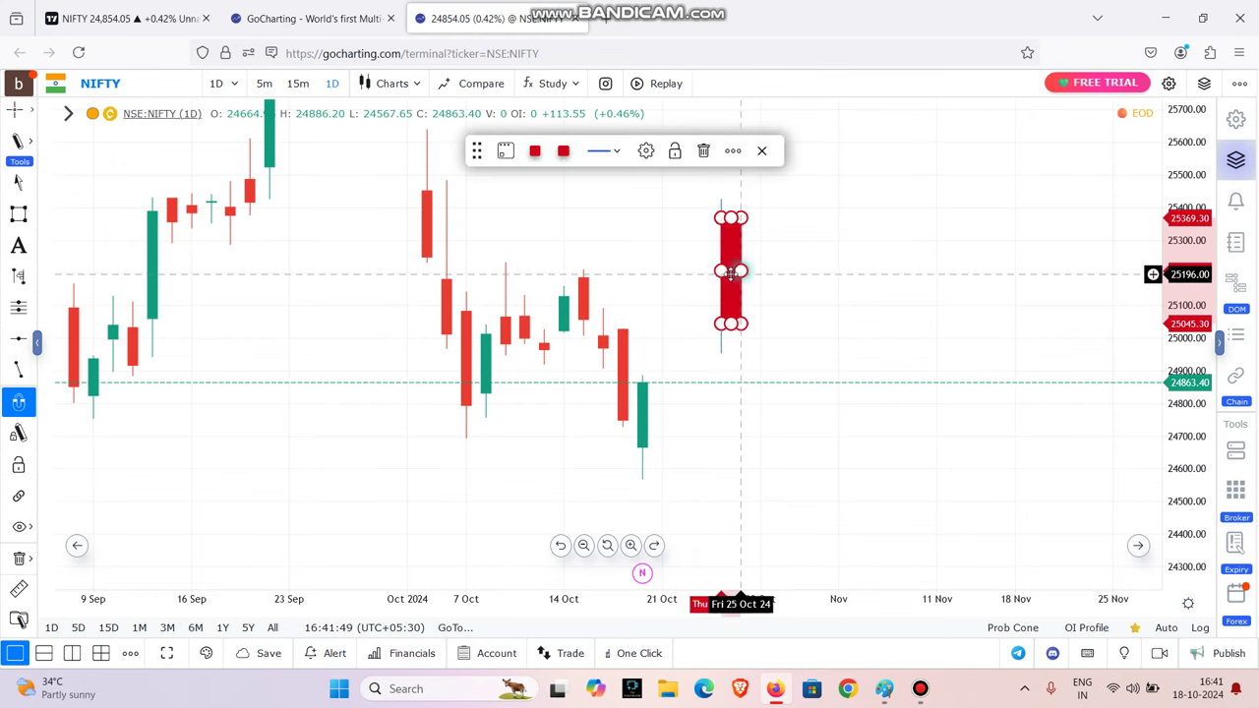
drag(726, 272, 704, 270)
click(753, 188)
Make the wick line of the red candle thicker and color it black.
scroll(749, 211, down, 2)
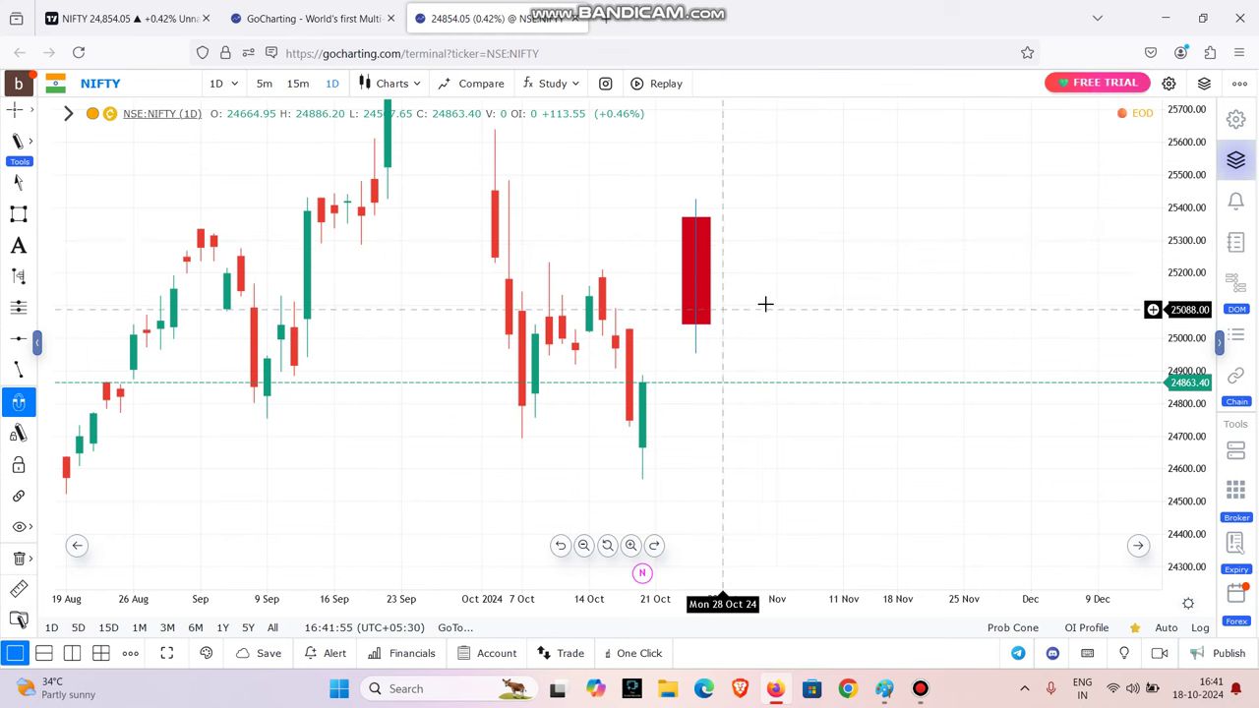
click(698, 260)
click(565, 149)
click(574, 207)
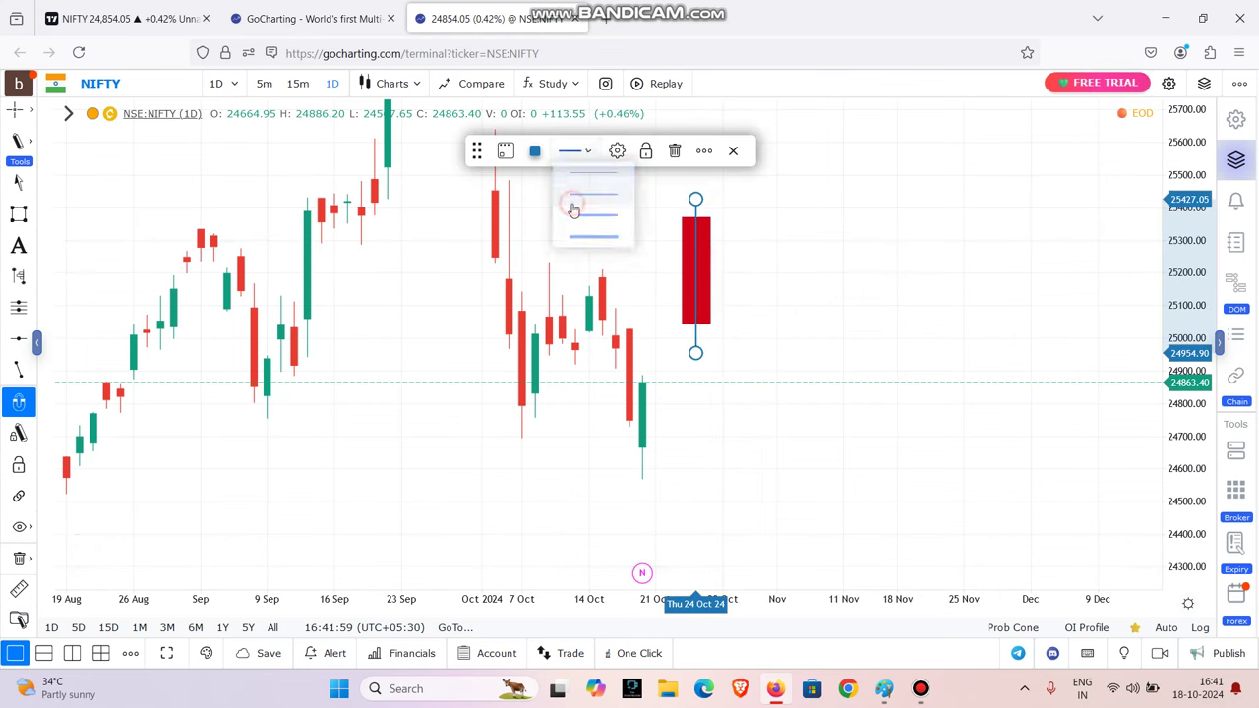
click(534, 149)
click(607, 382)
click(873, 247)
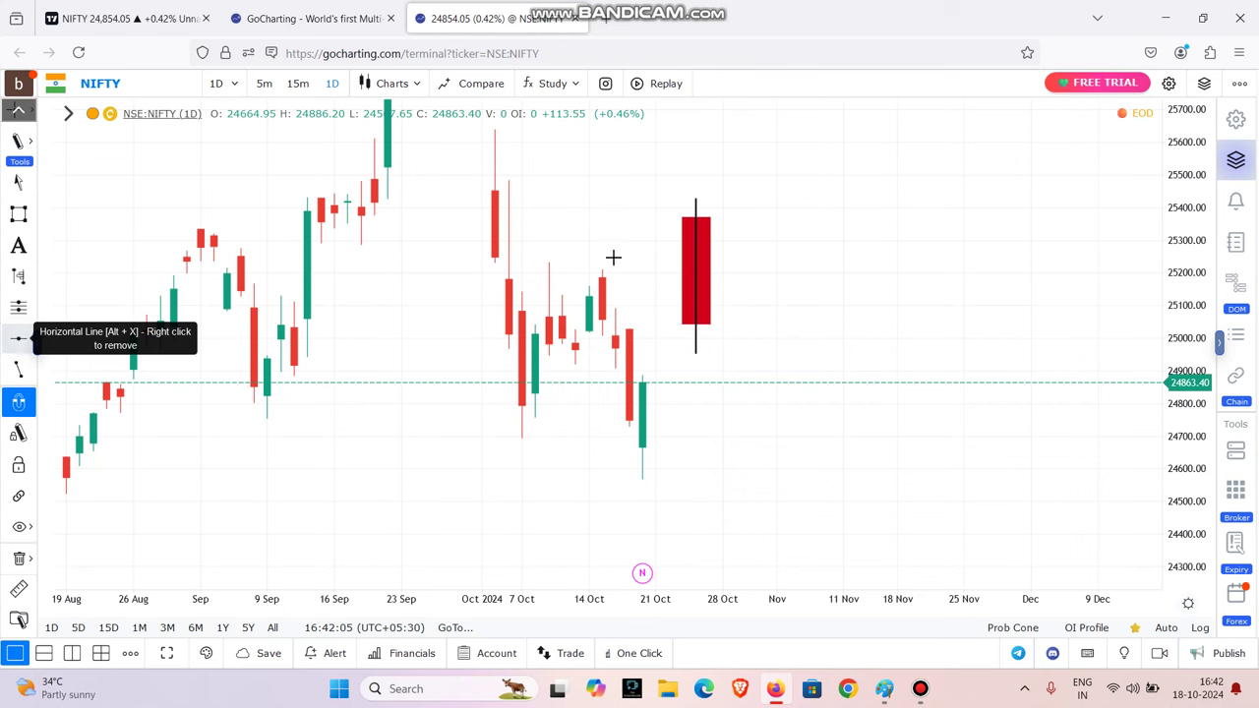
Add horizontal lines at the top and bottom of the red candle's wick, at 25432.10 and 24954.90.
click(802, 197)
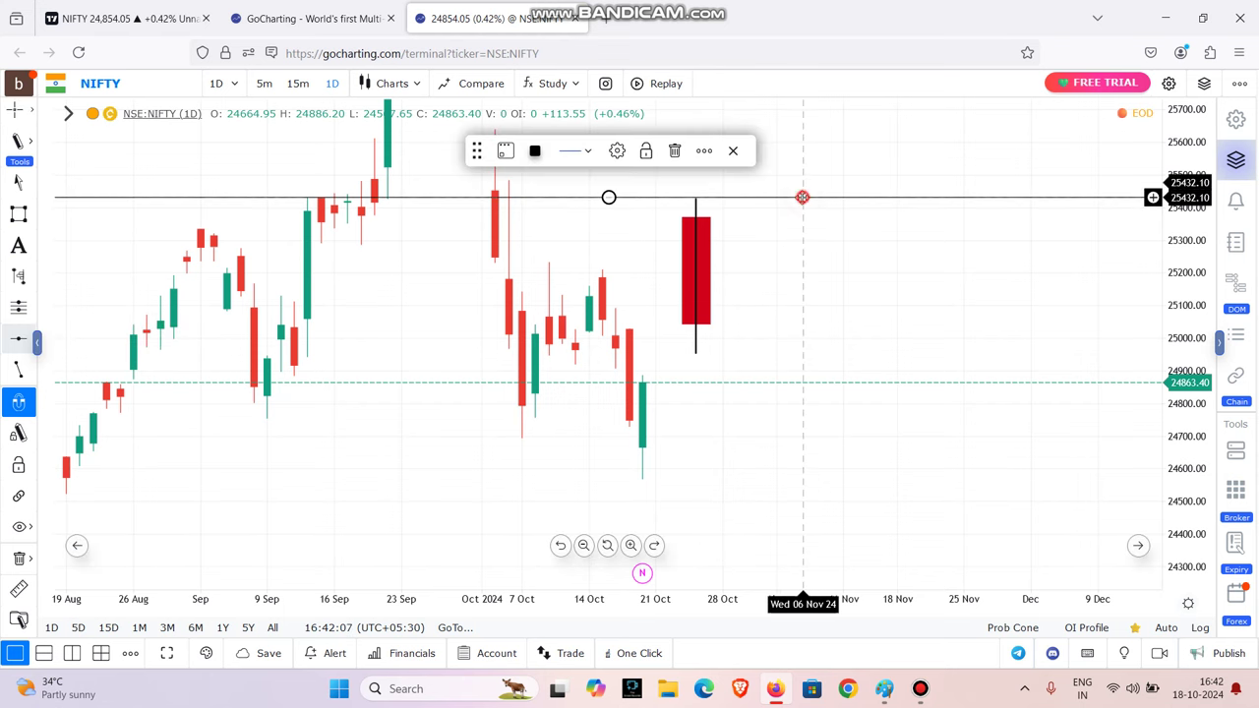
click(18, 337)
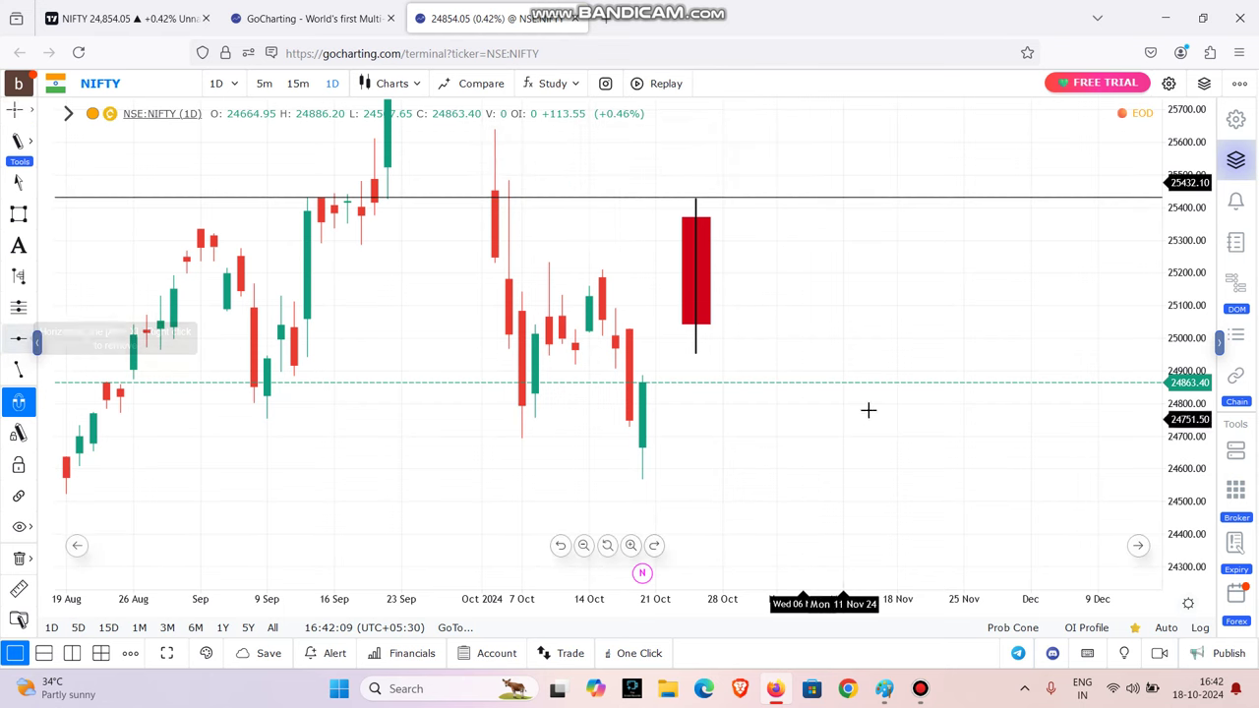
click(843, 352)
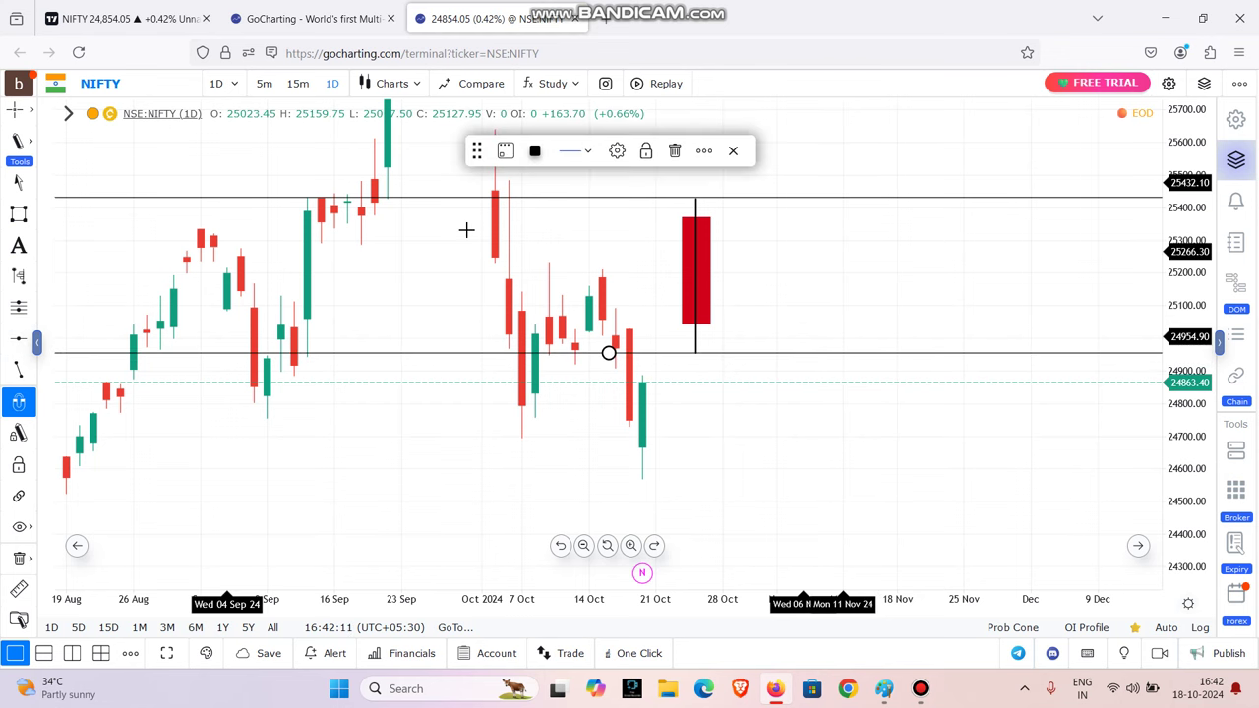
click(811, 287)
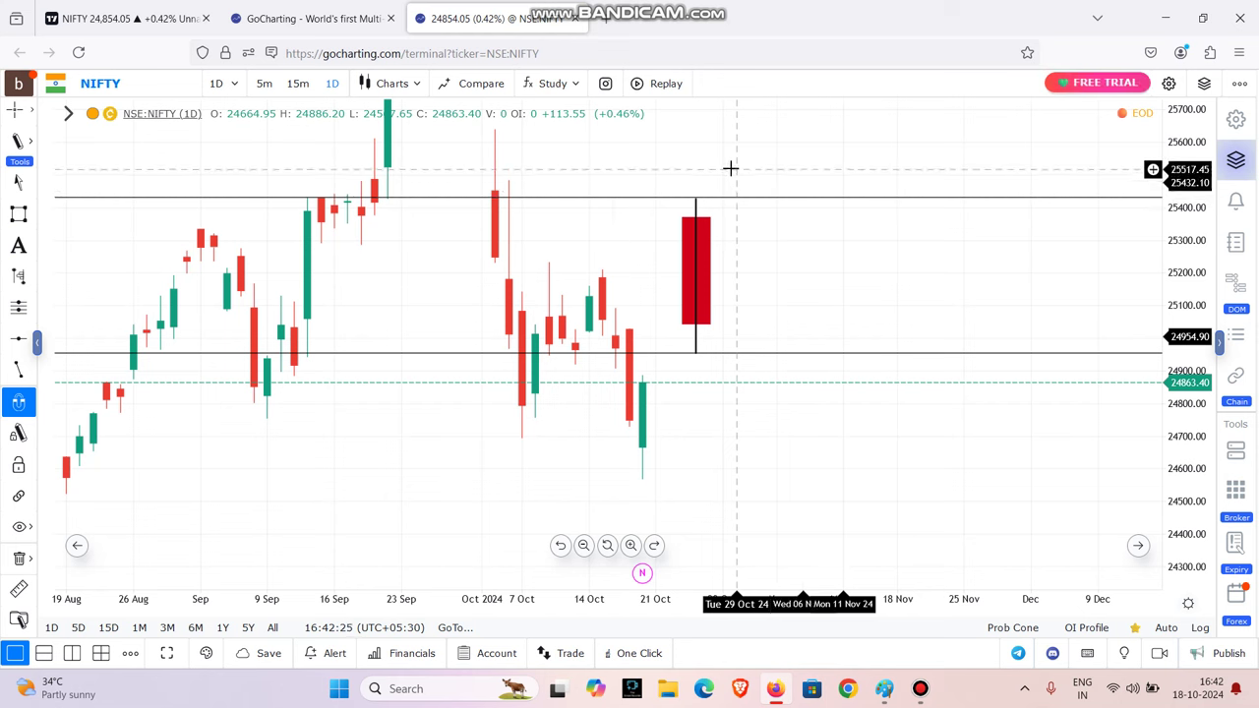
Draw a short falling line from 25525.00 on 29 October to 25434.60 on 4 November, ending at the upper horizontal line.
click(36, 147)
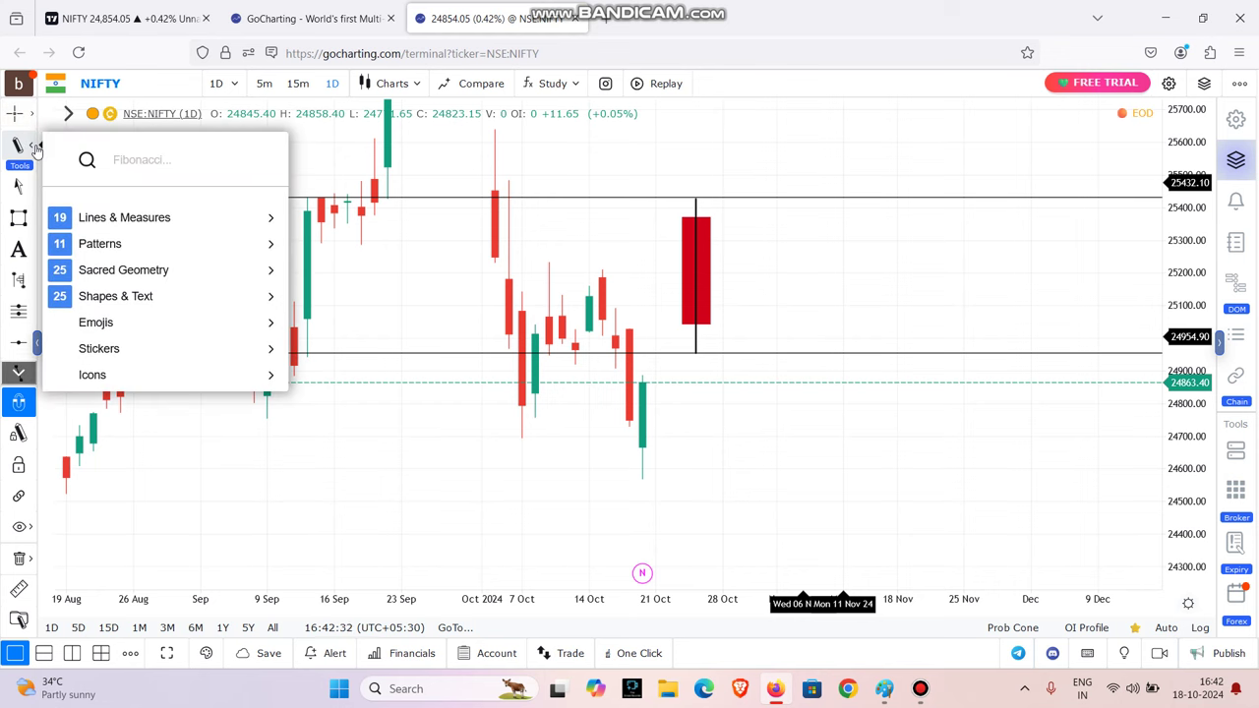
click(277, 215)
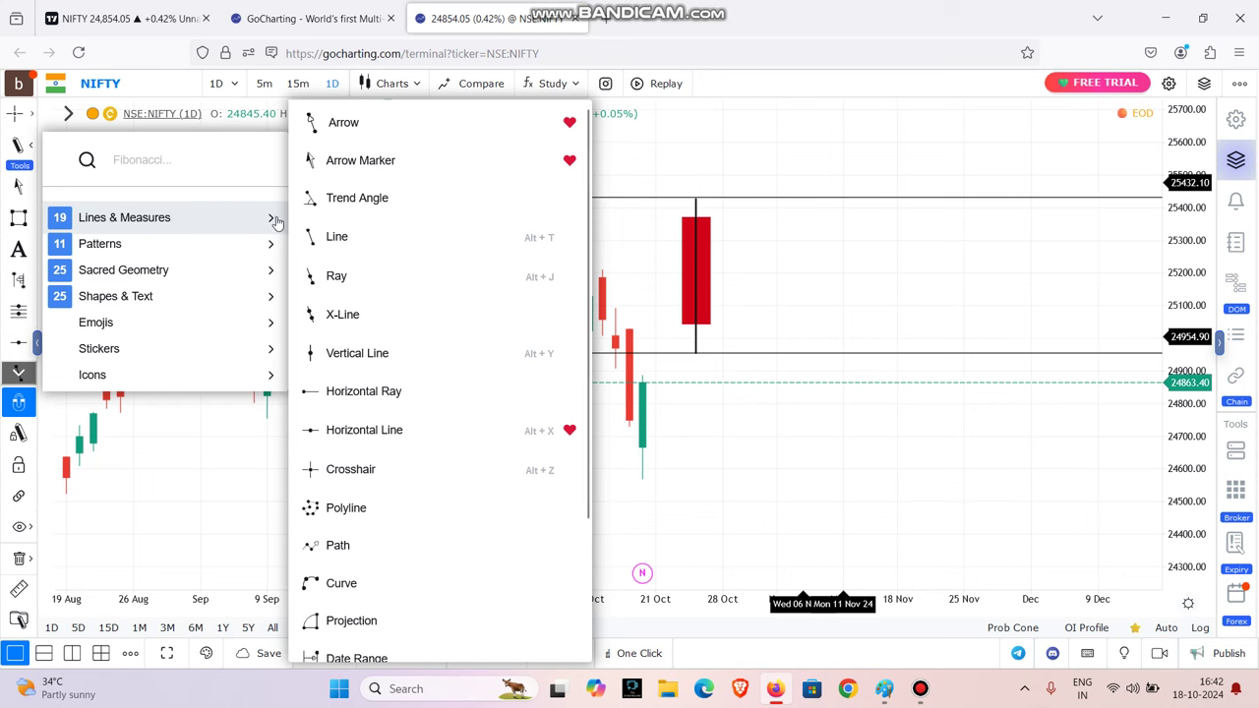
scroll(393, 367, down, 2)
scroll(394, 371, up, 2)
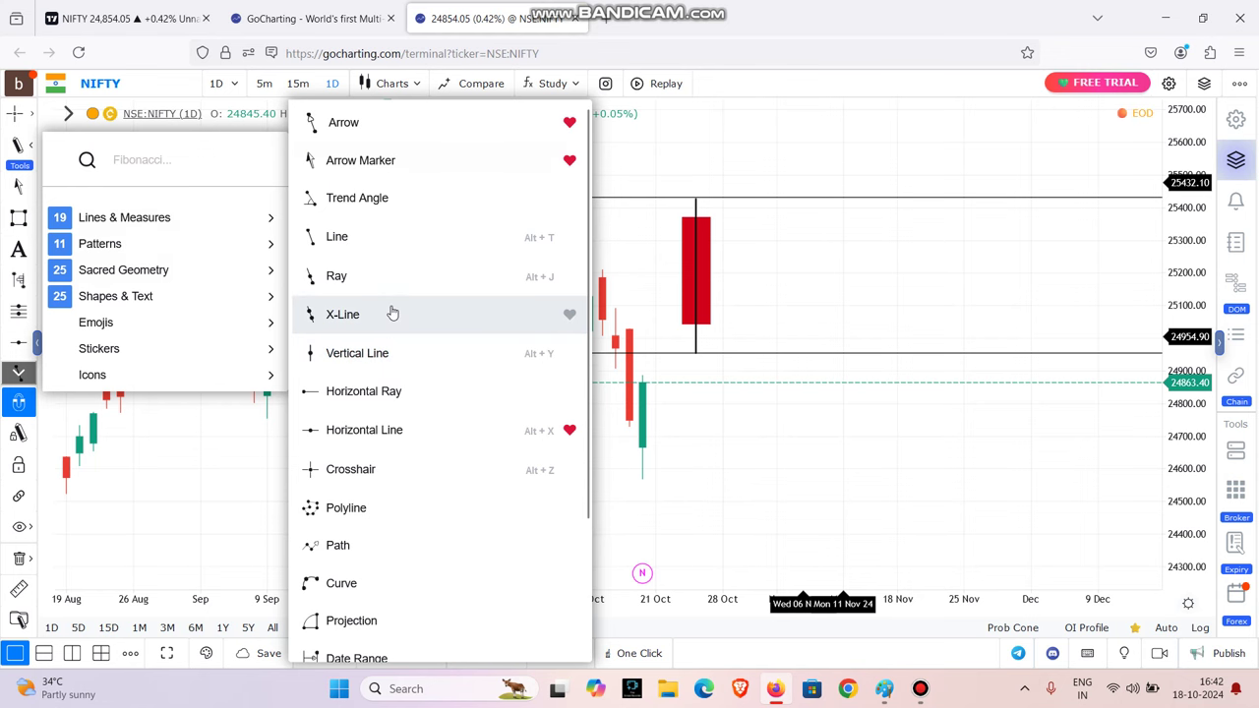
click(364, 252)
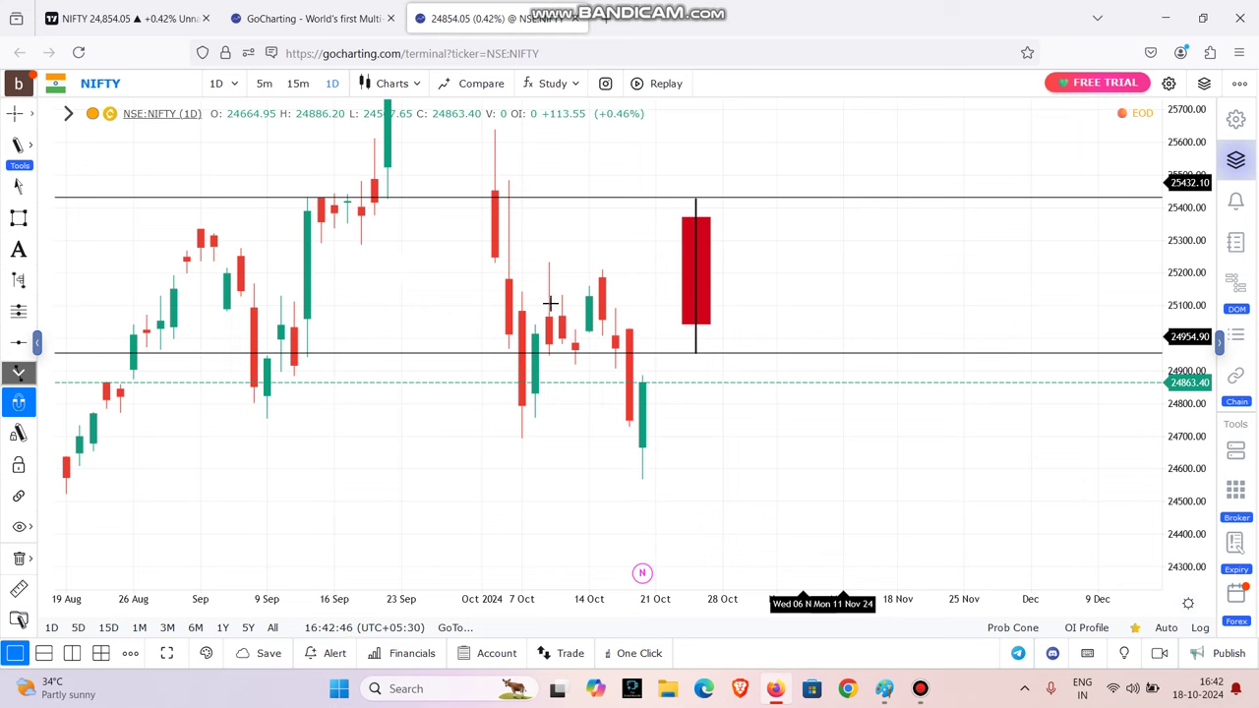
click(737, 168)
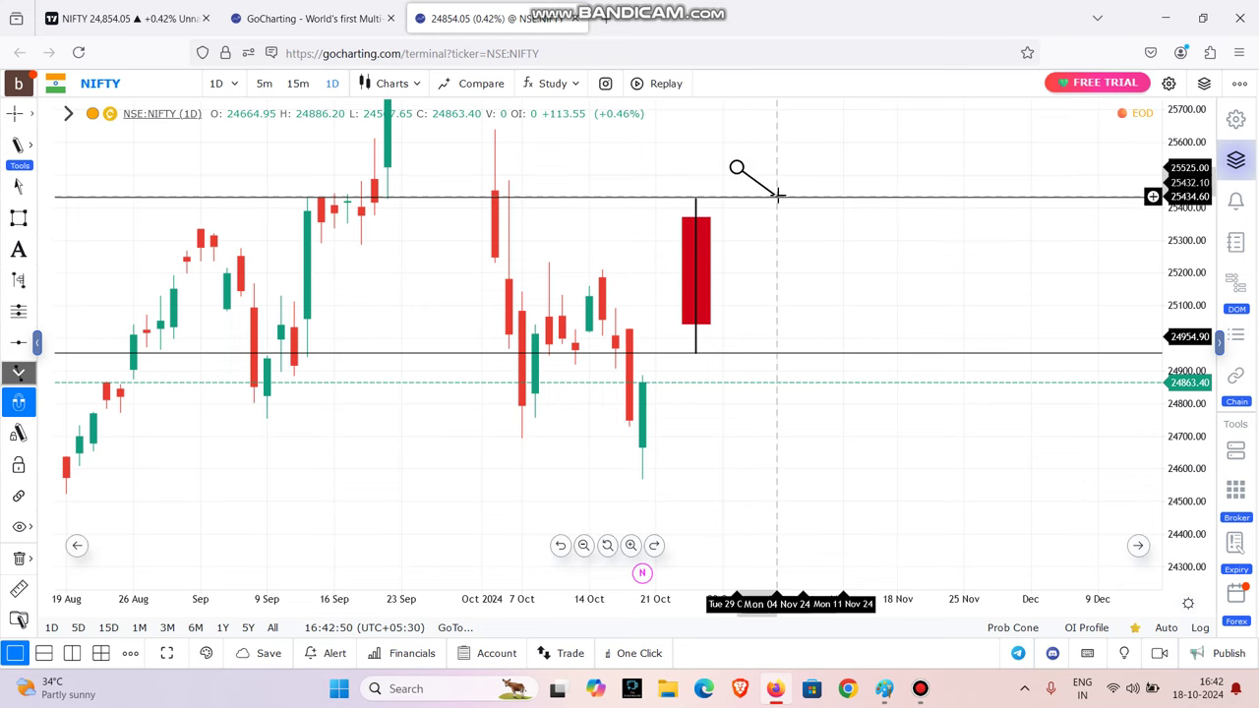
click(777, 195)
click(812, 168)
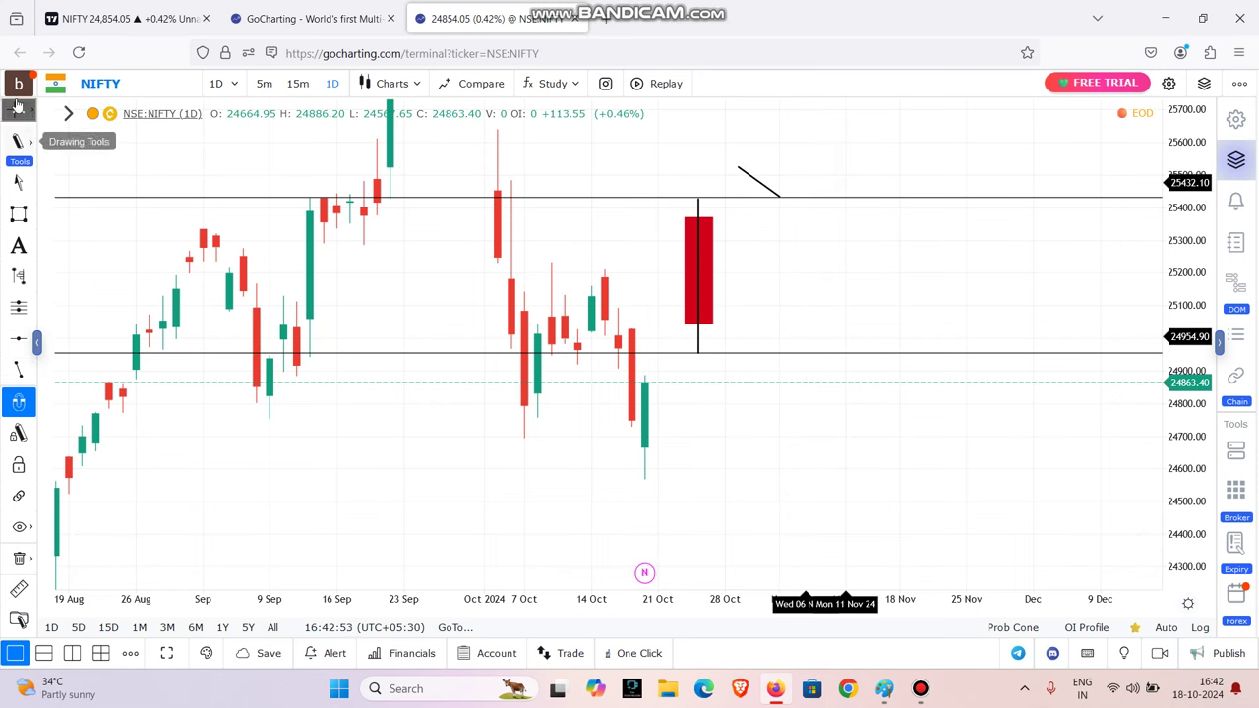
Add the Line tool to the favorites and draw a rising line from 25434.60 on 4 November to 25610.40 on 8 November.
click(30, 141)
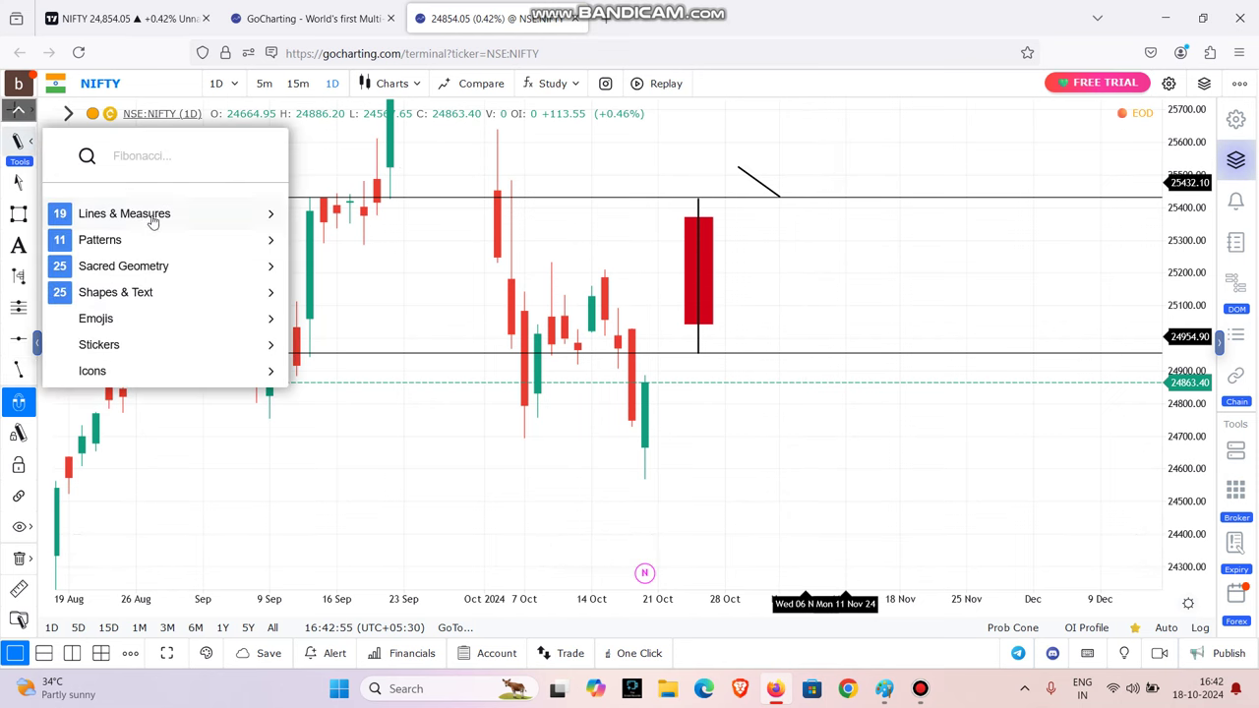
mouse_move(210, 228)
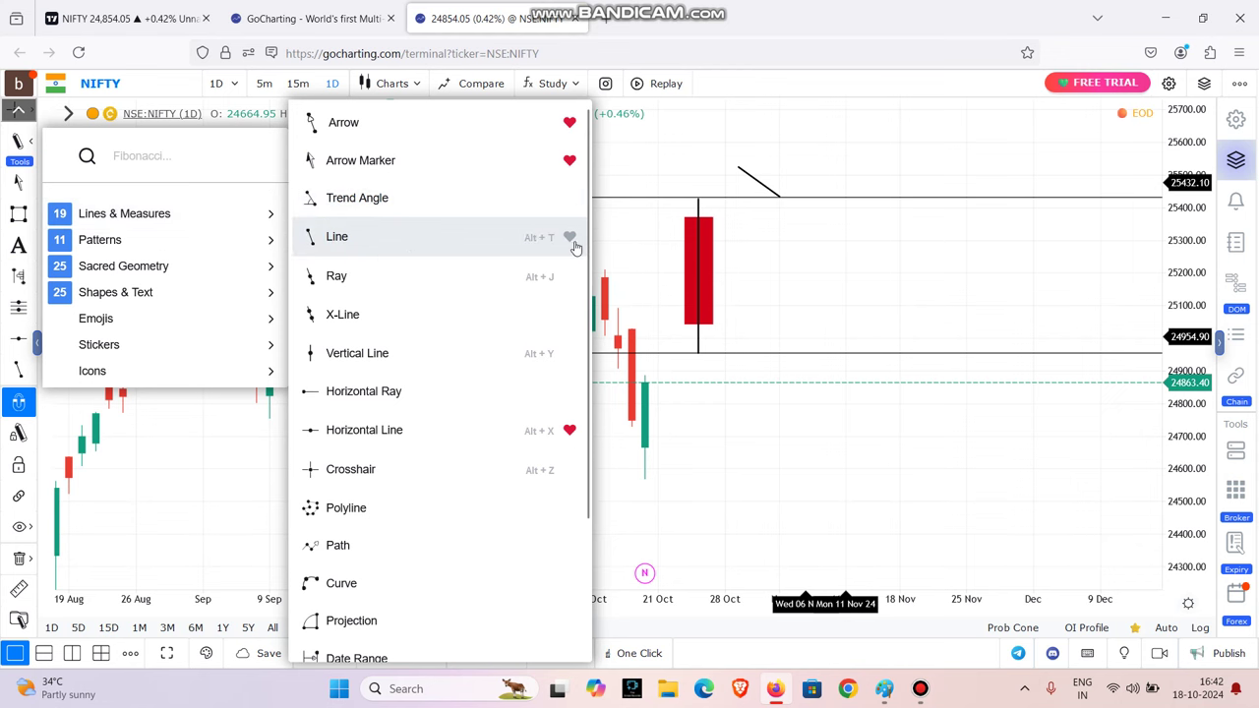
click(573, 275)
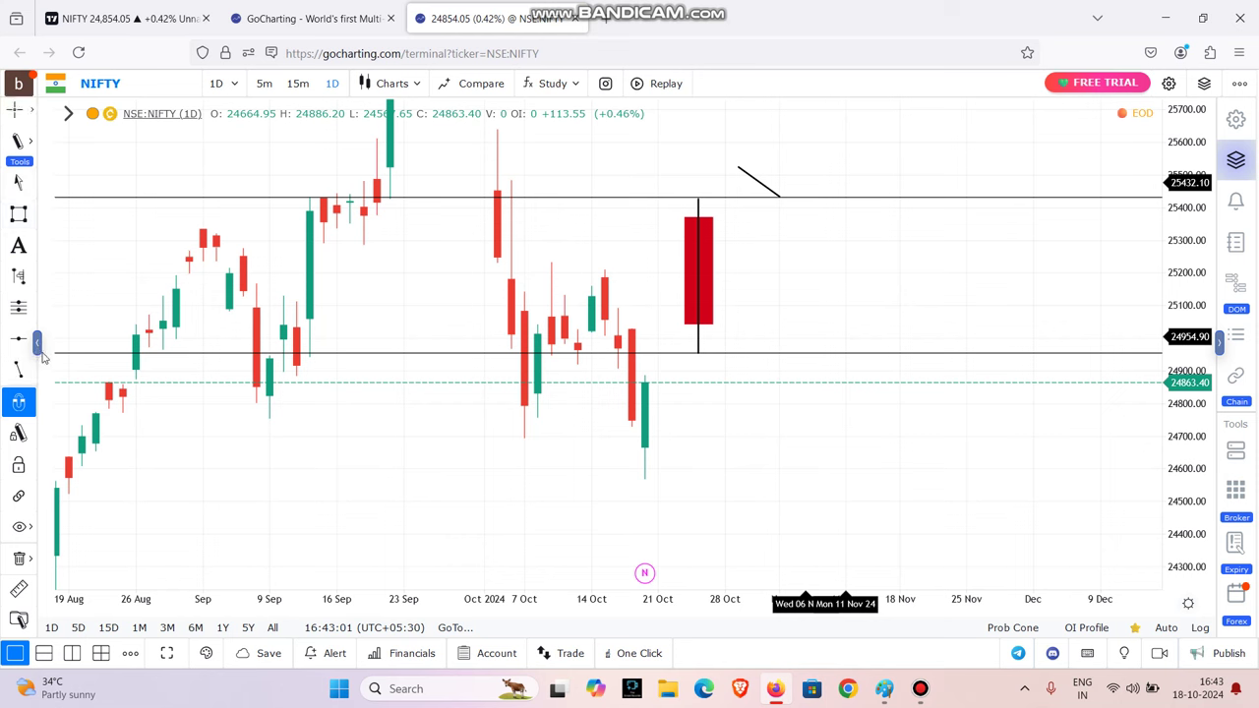
click(12, 375)
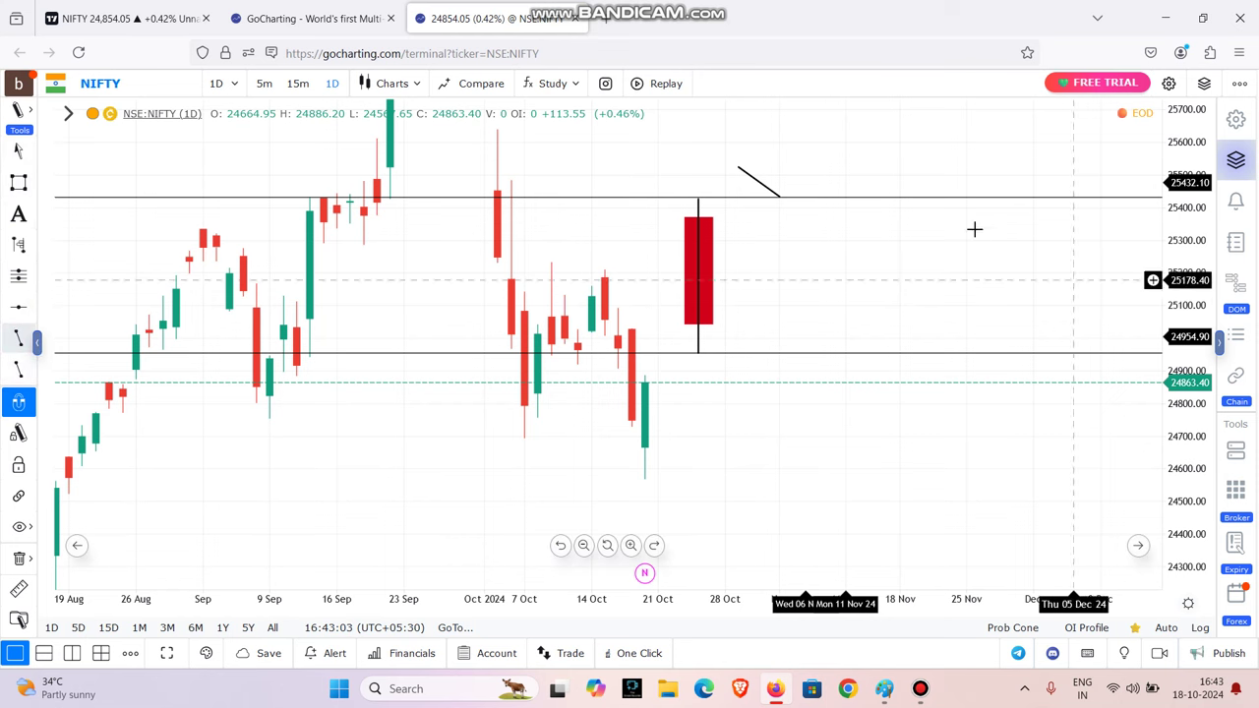
click(778, 195)
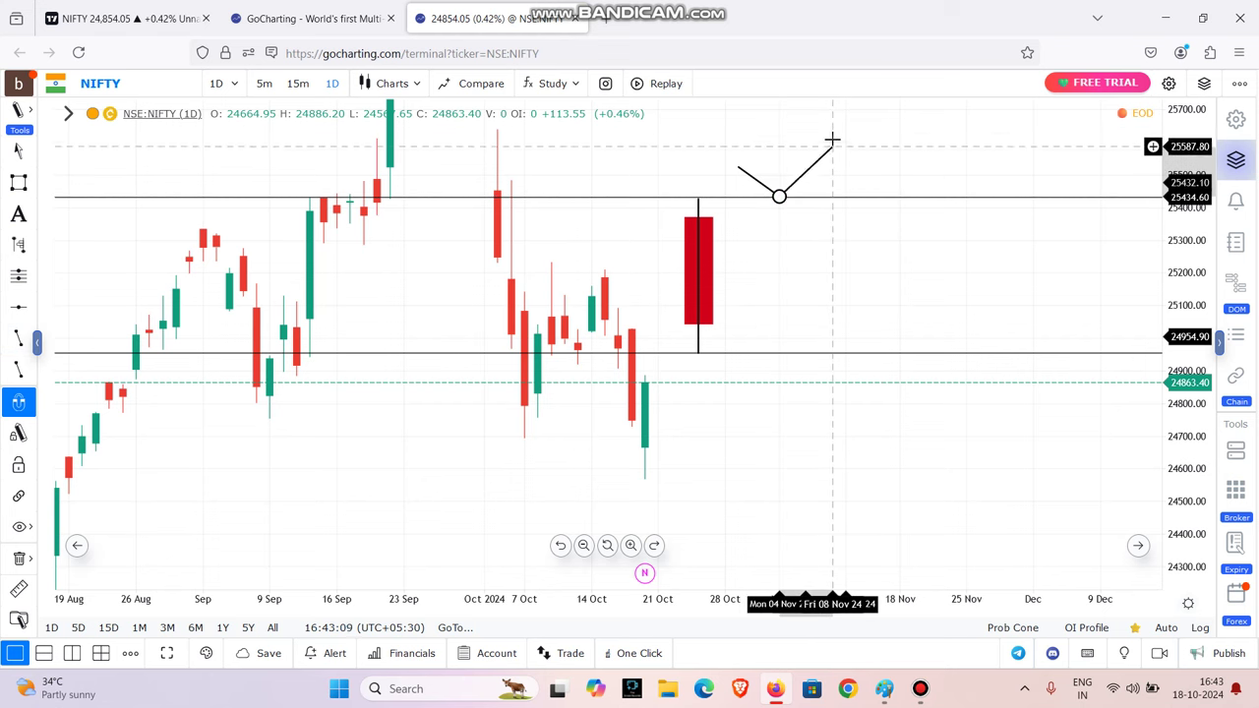
click(832, 140)
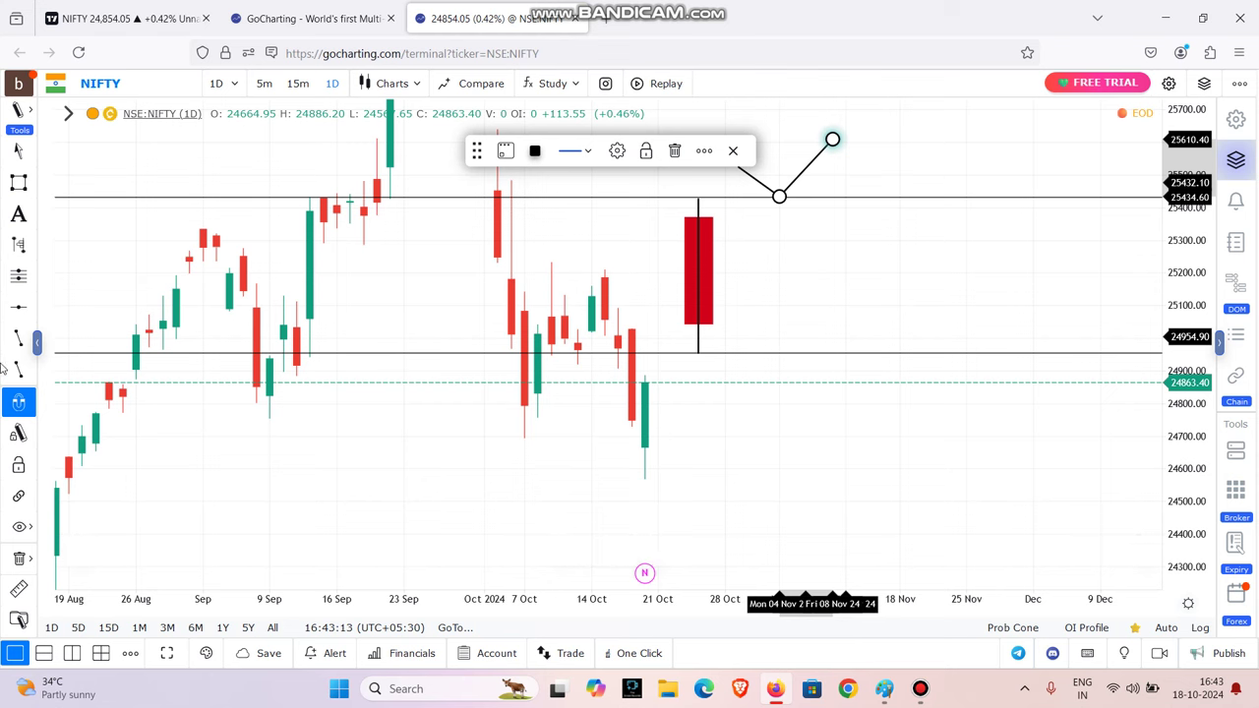
Draw another line from 25434.60 on 4 November and move its end to about 25377 on 8 November.
click(17, 337)
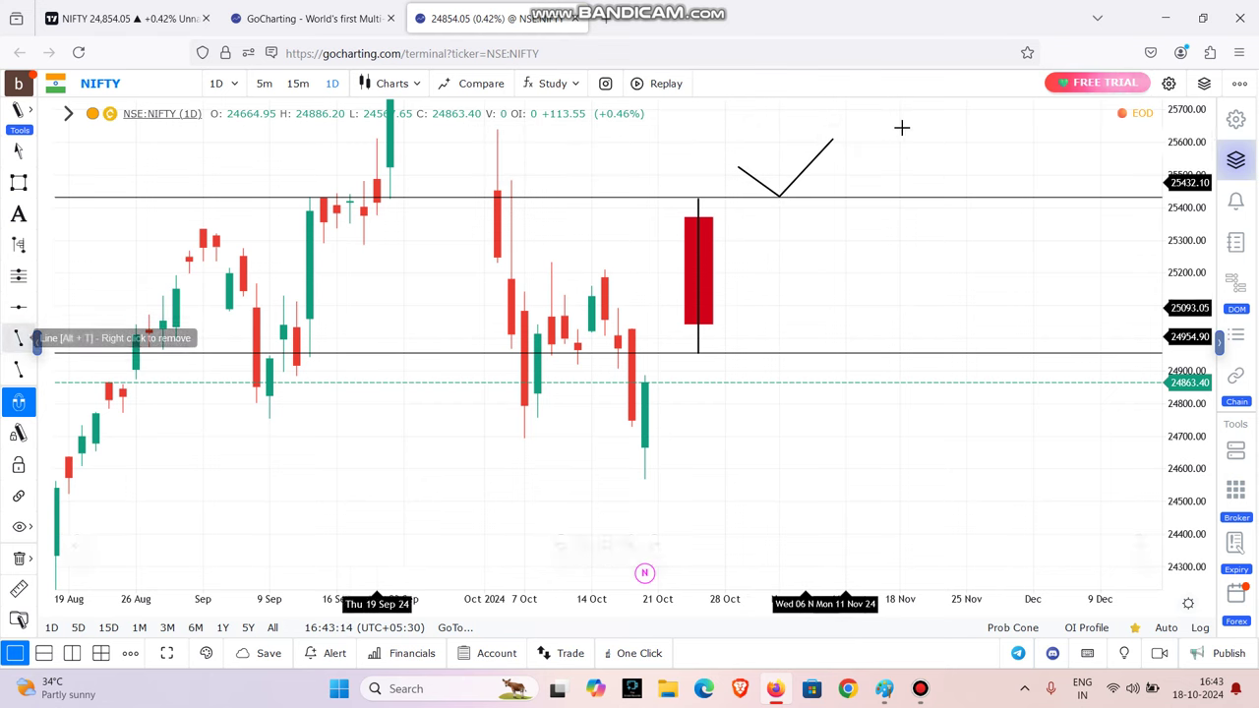
click(778, 196)
click(805, 168)
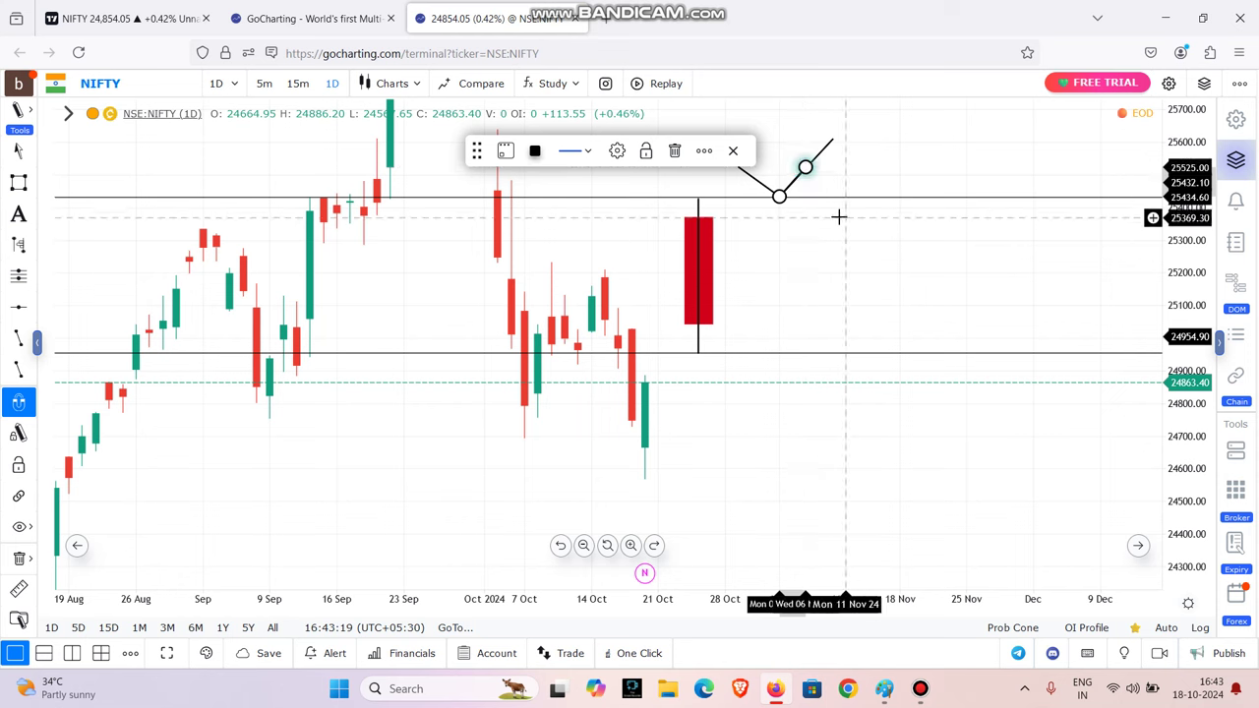
click(778, 196)
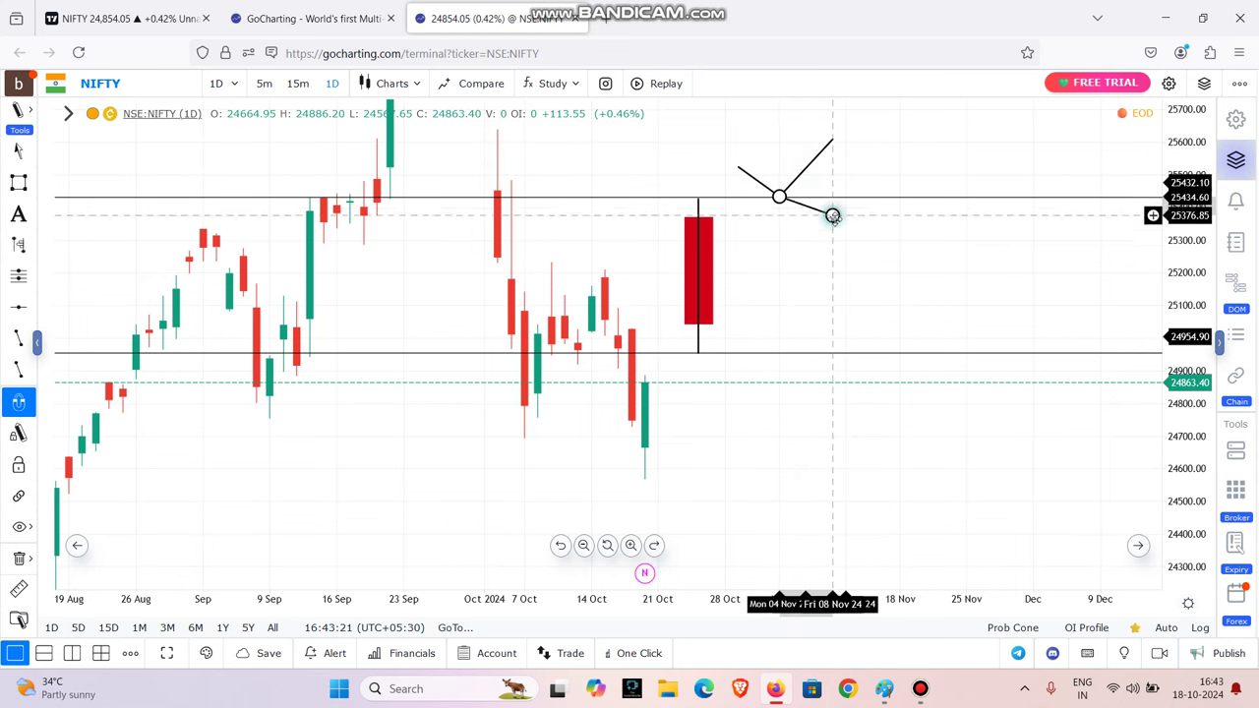
click(832, 215)
Delete the two falling lines that end or start at the upper horizontal line on 4 November.
click(843, 211)
click(816, 209)
click(673, 149)
click(744, 171)
click(673, 149)
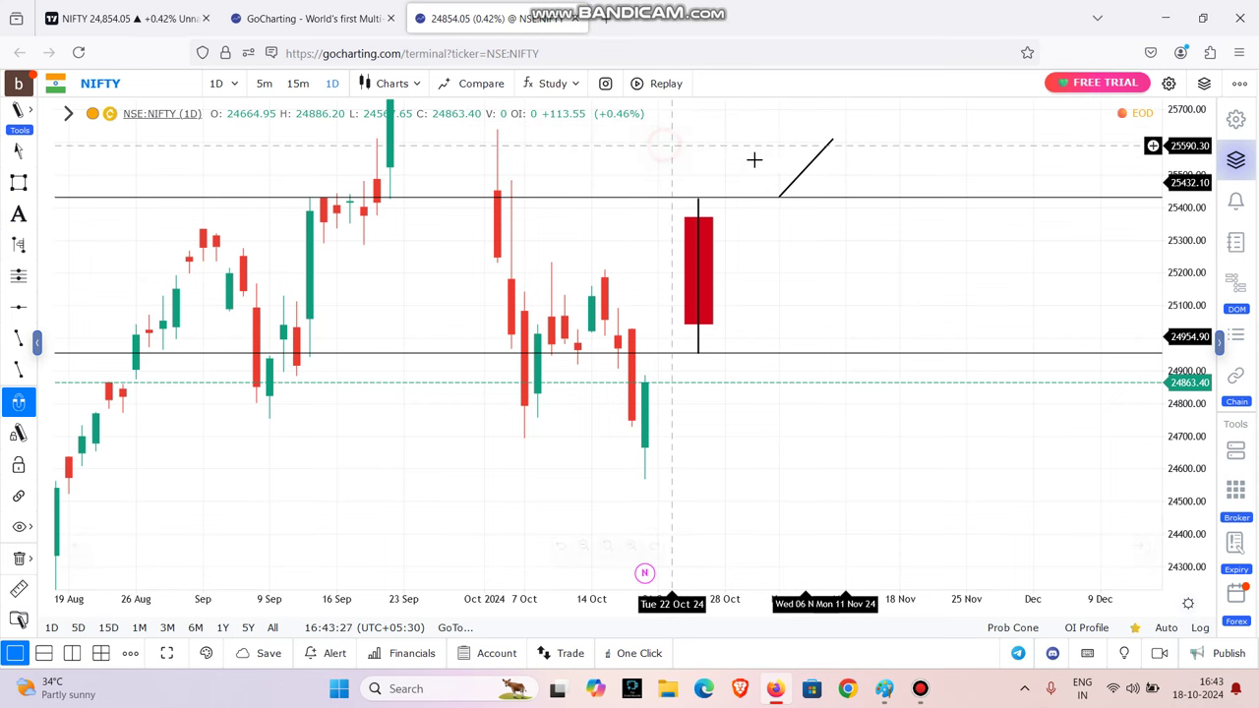
Delete the rising line that starts at the upper horizontal line on 4 November.
click(807, 166)
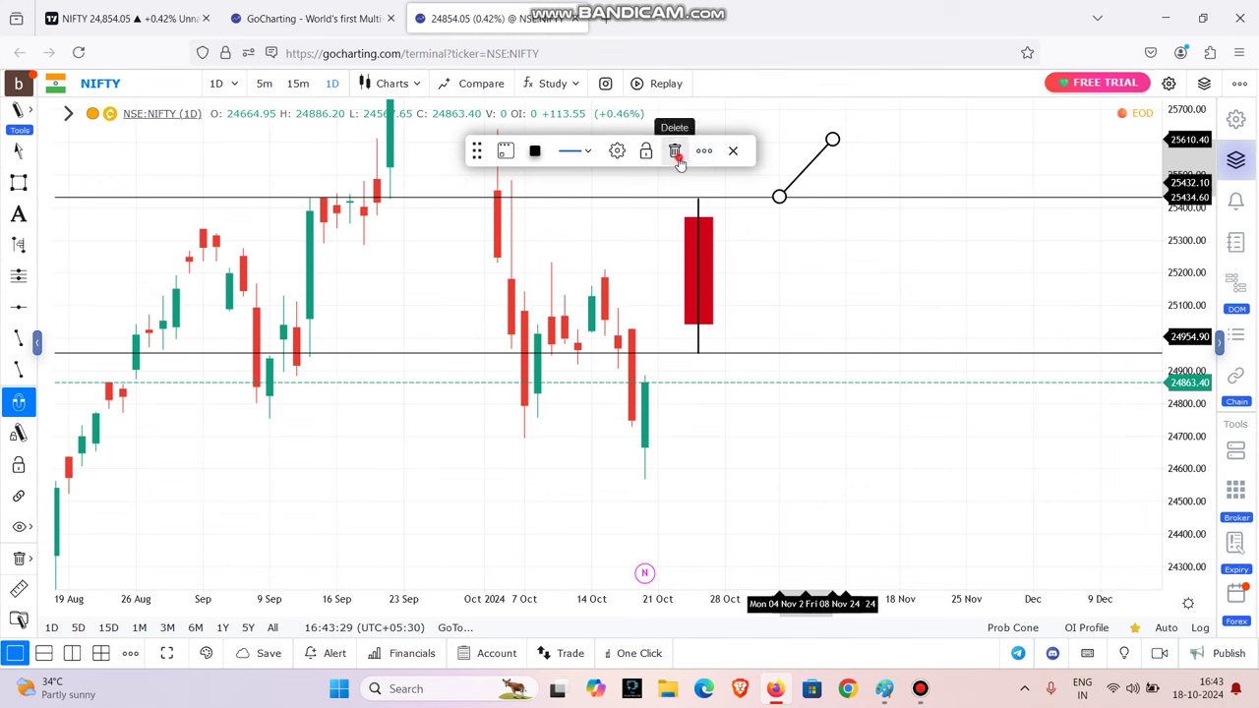
click(675, 151)
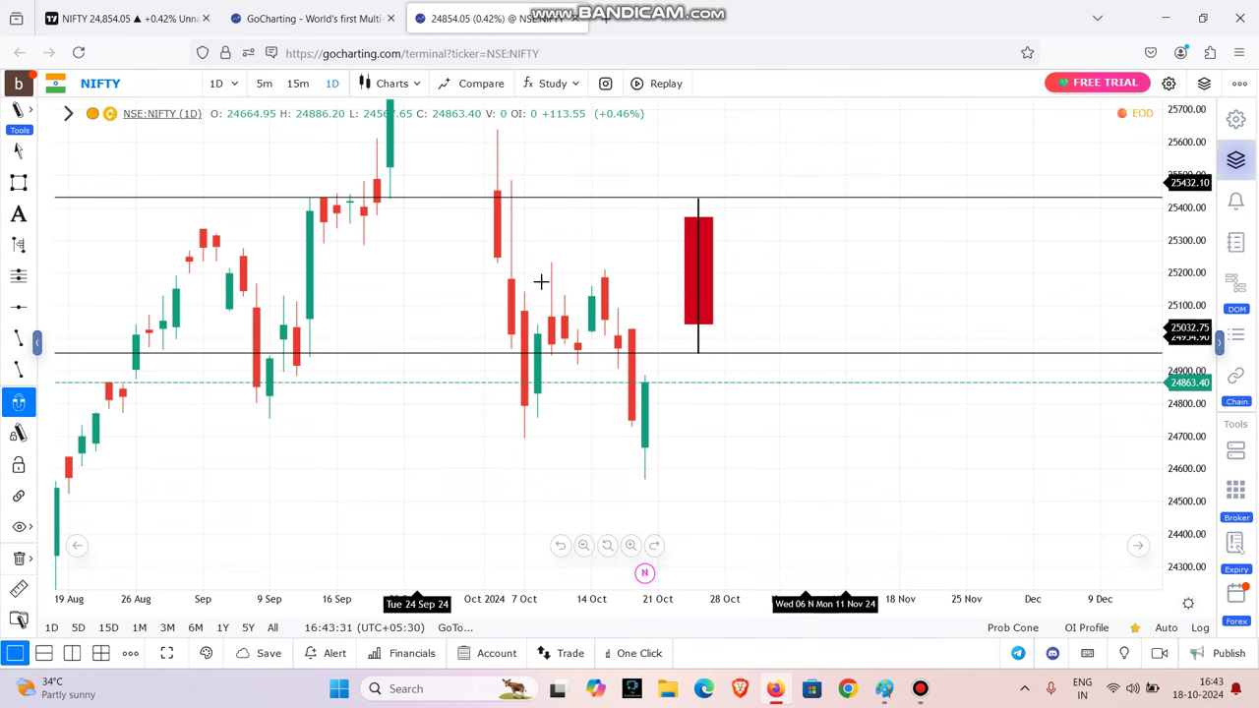
Draw a small rectangle from 4 to 7 November above the upper horizontal line, fill it with green, and delete it again.
click(17, 181)
drag(780, 163, 818, 183)
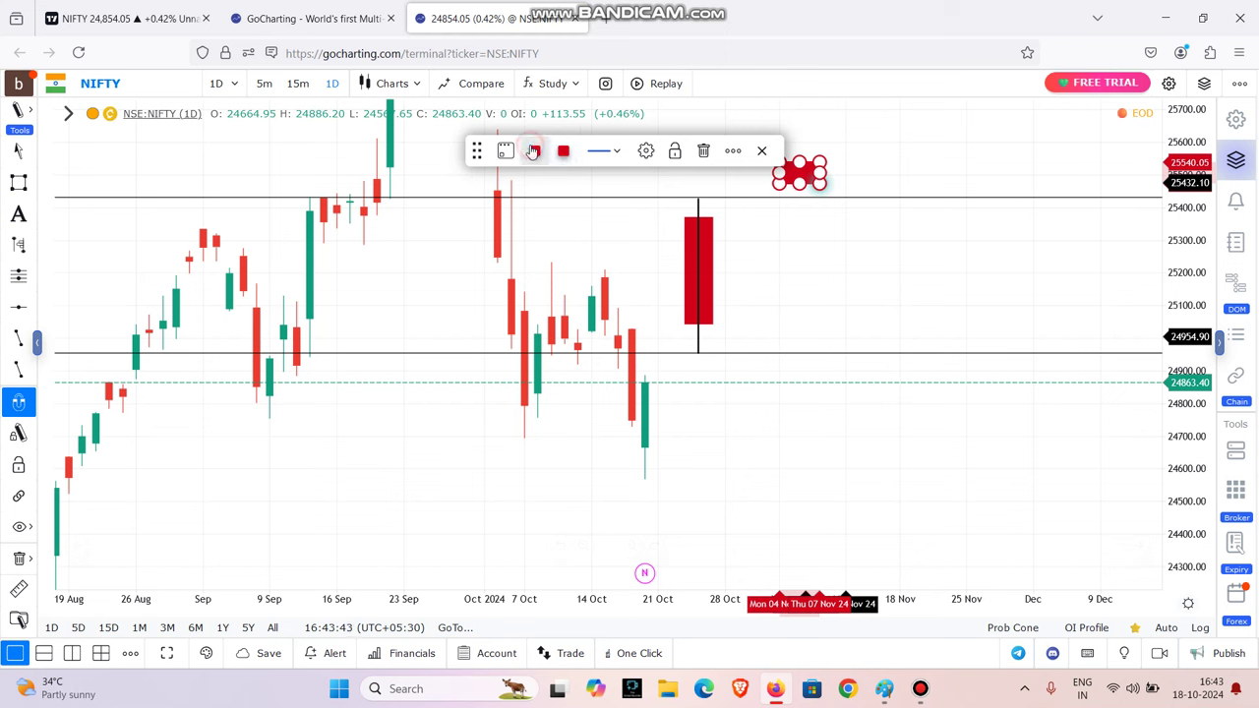
click(602, 151)
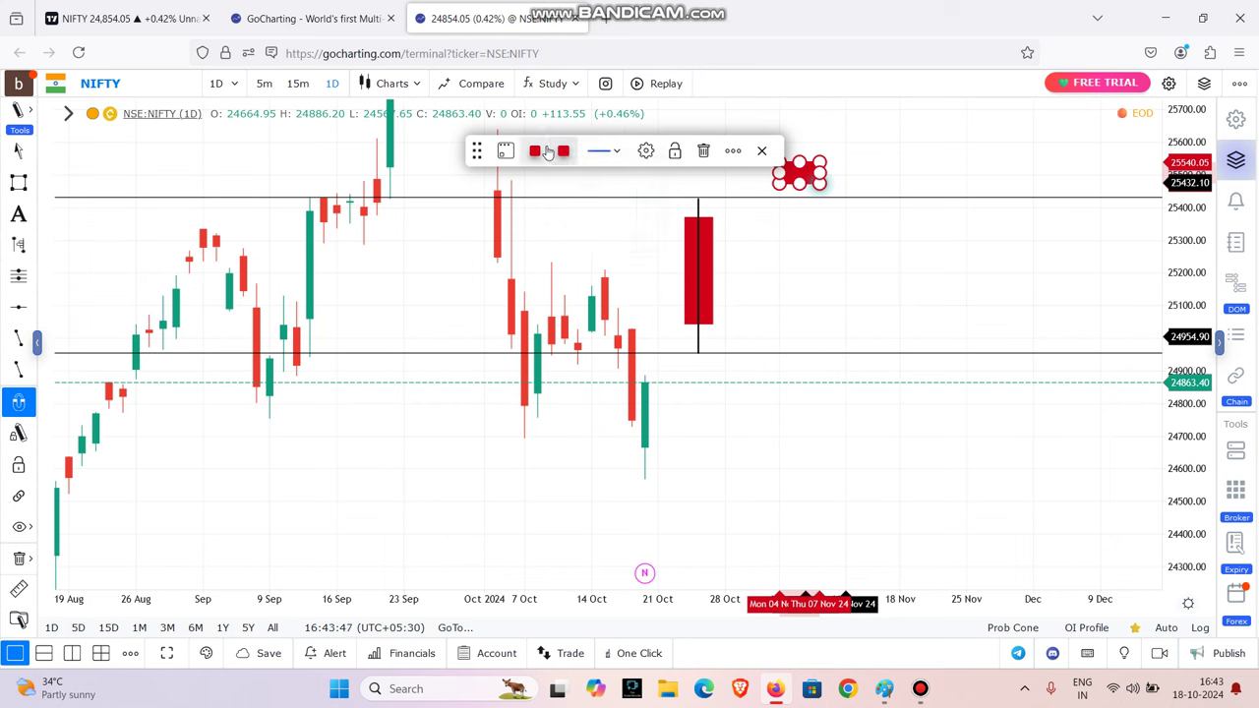
click(563, 153)
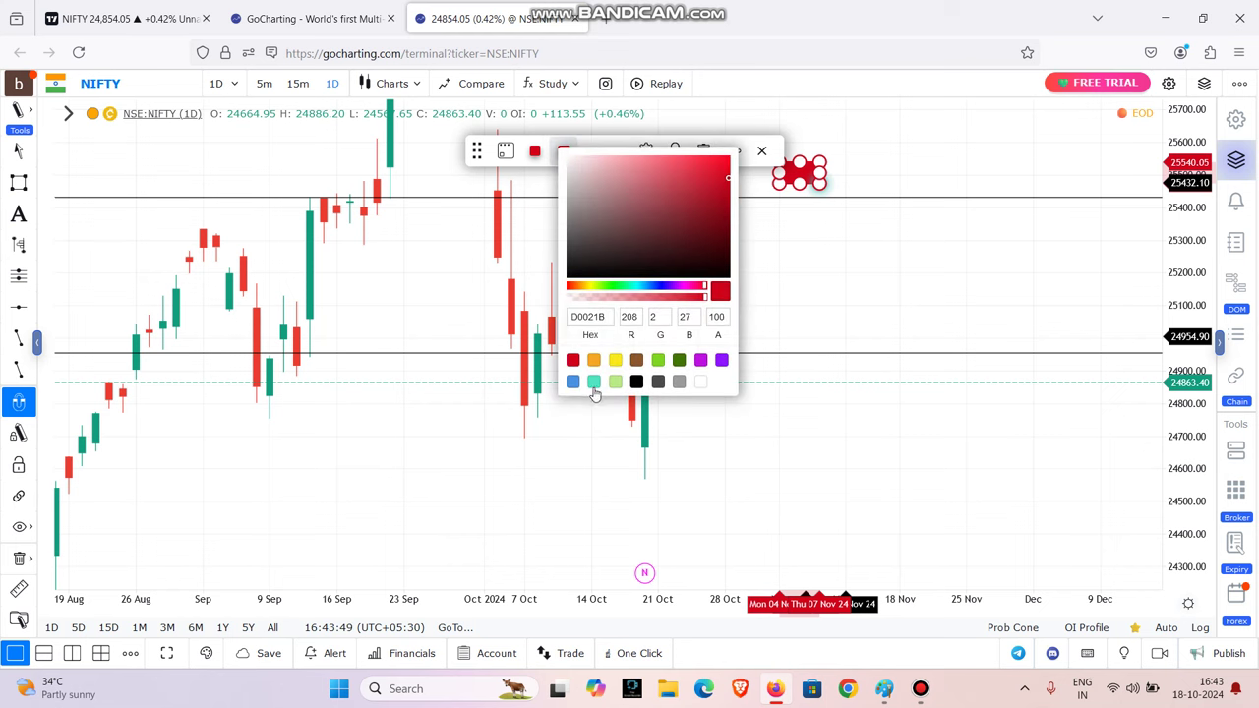
click(658, 360)
click(816, 275)
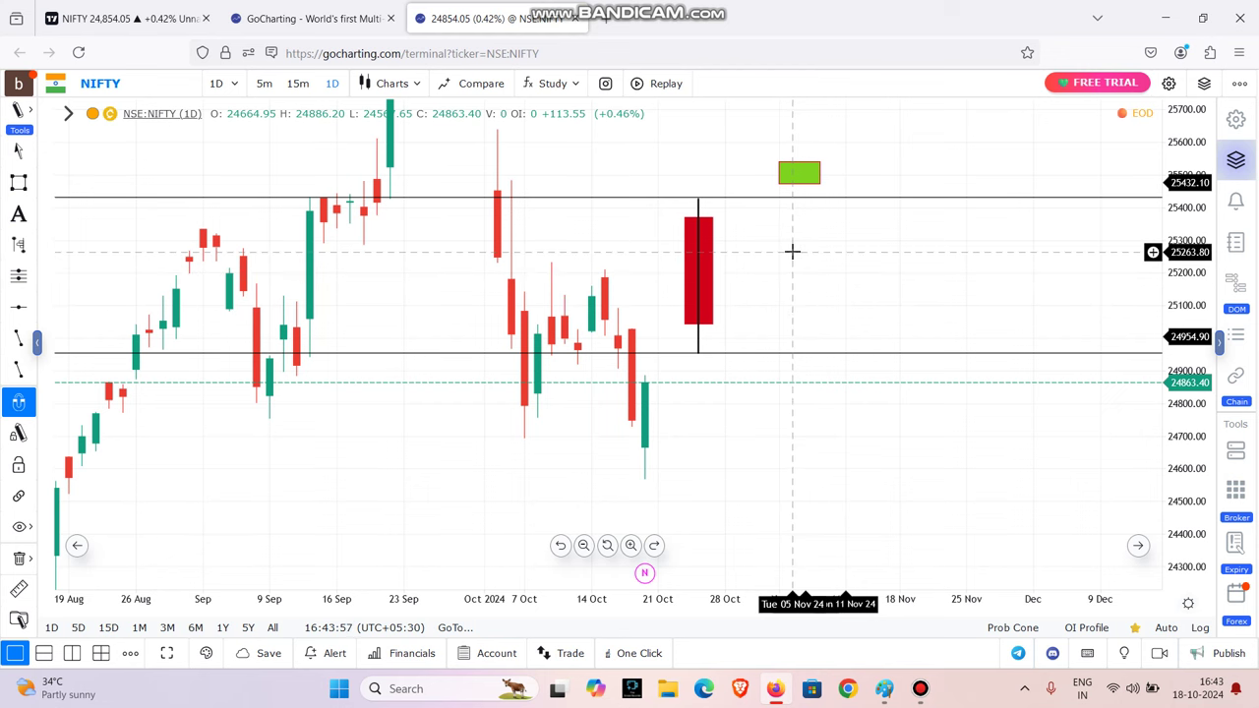
click(786, 183)
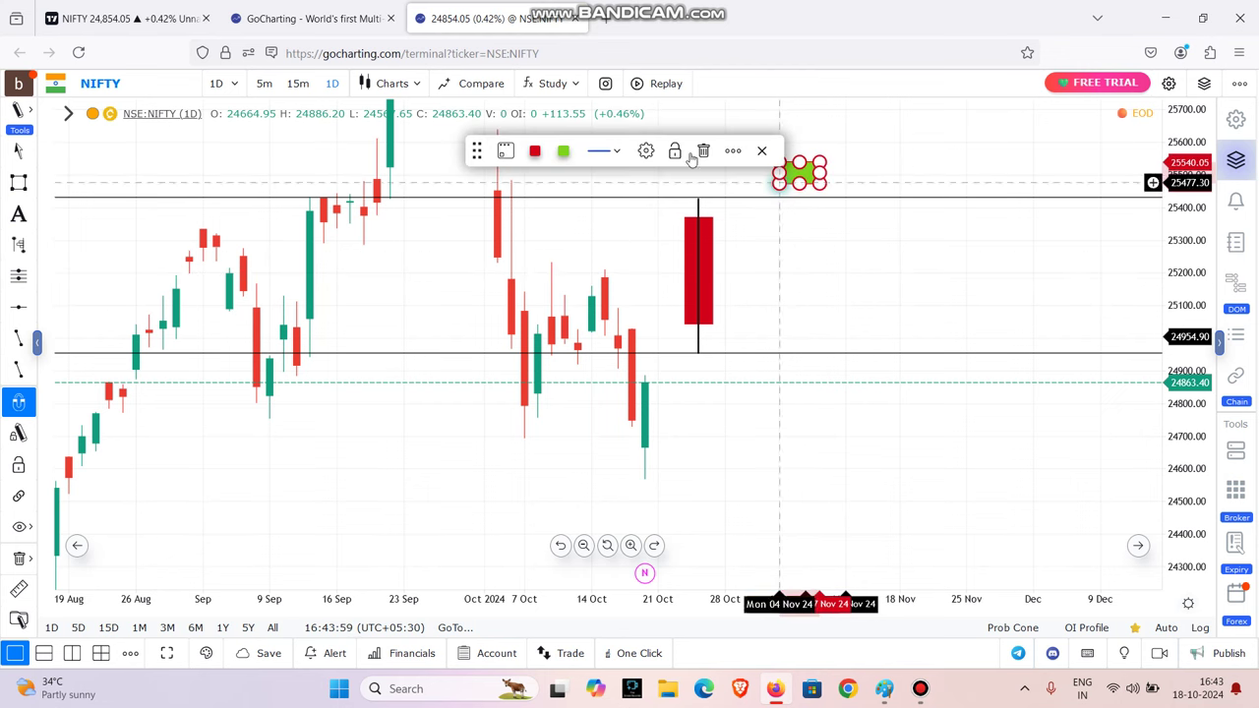
click(702, 151)
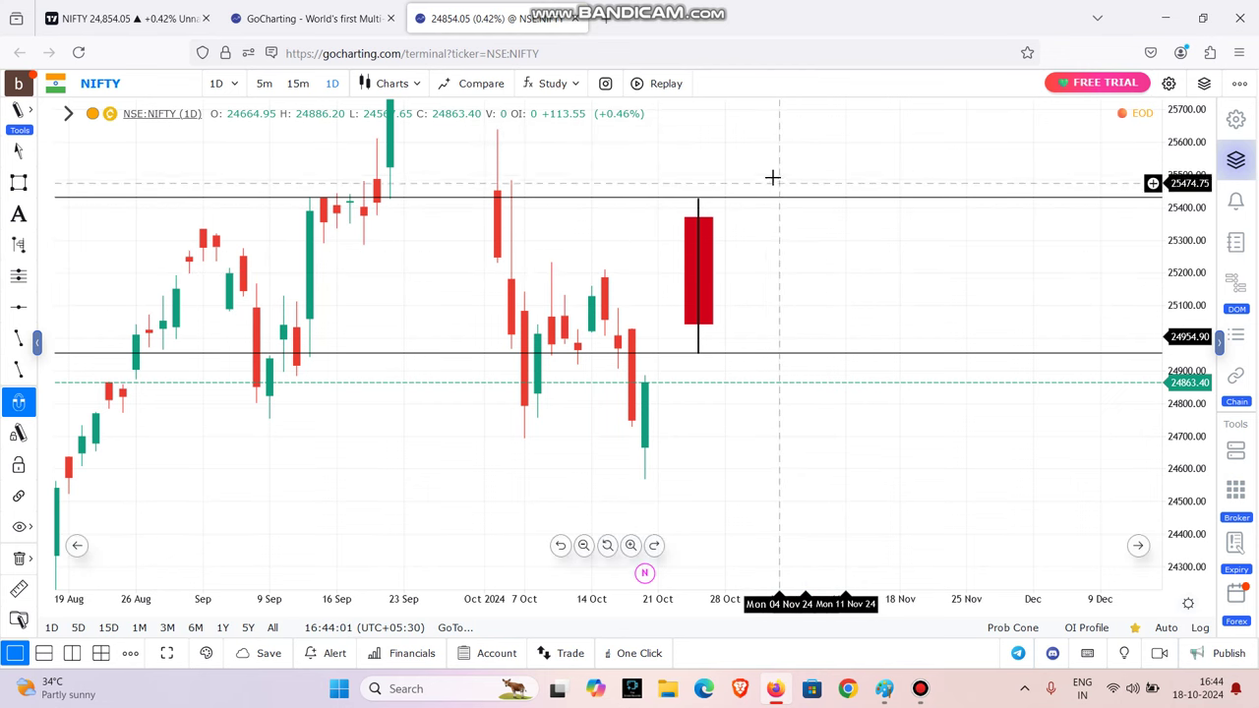
Draw two short vertical lines: from 25522.50 down to the upper horizontal line on 29 October, and from 25527.50 to about 25620 on 4 November.
click(15, 339)
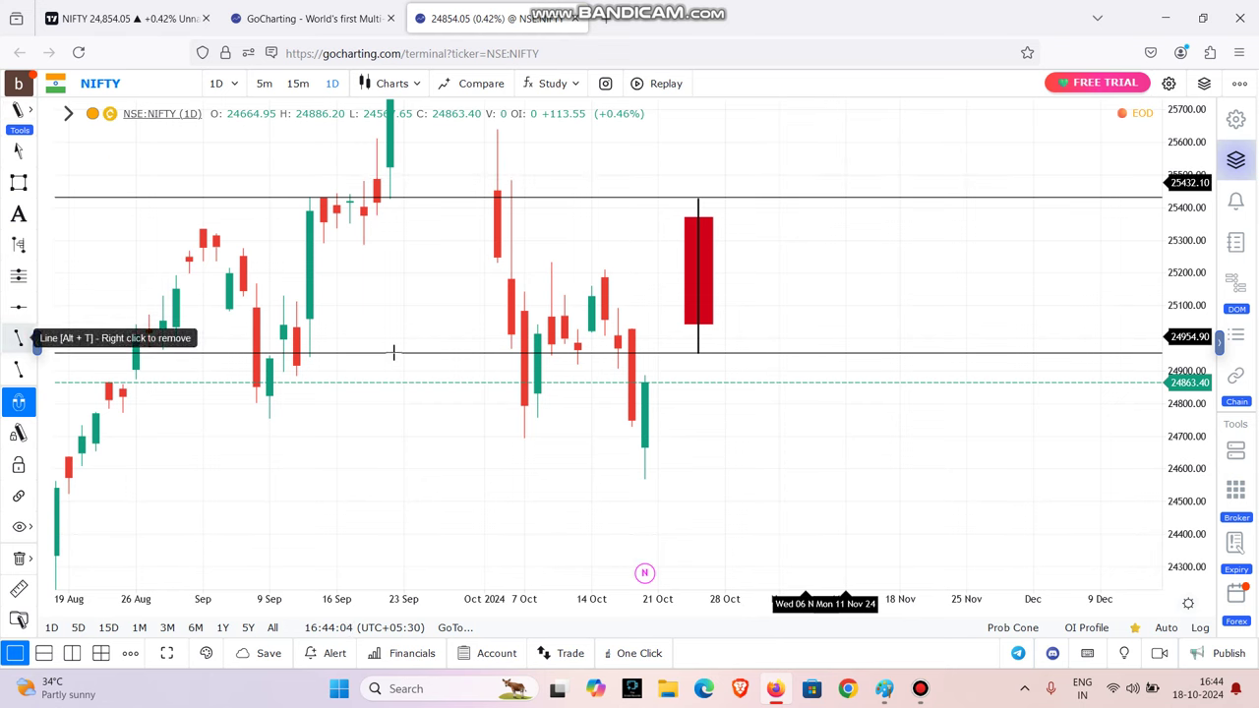
click(740, 167)
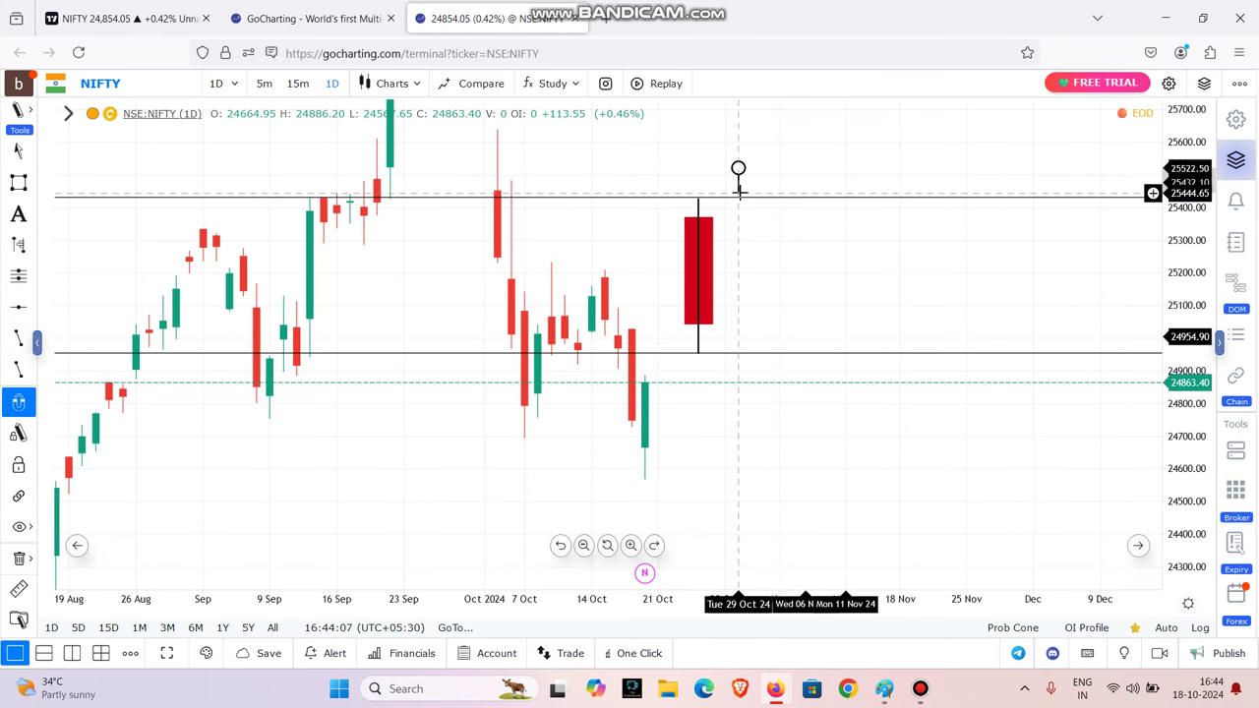
click(738, 195)
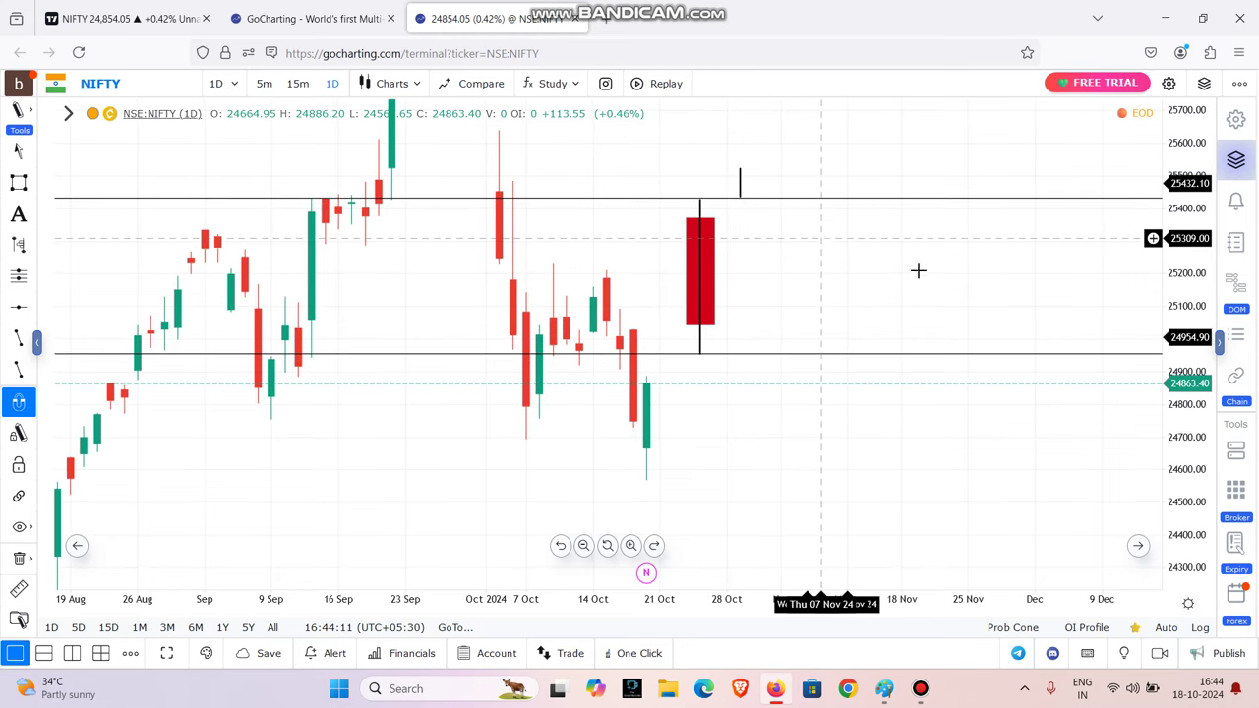
click(18, 337)
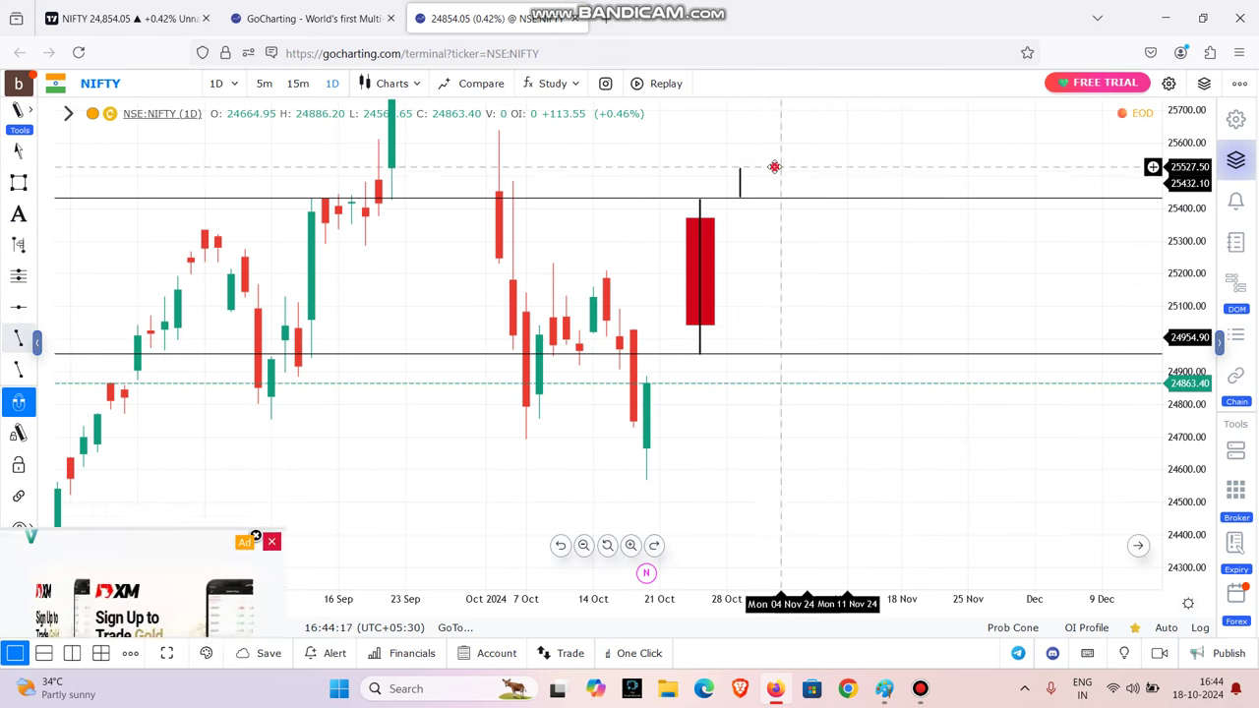
click(781, 166)
click(781, 134)
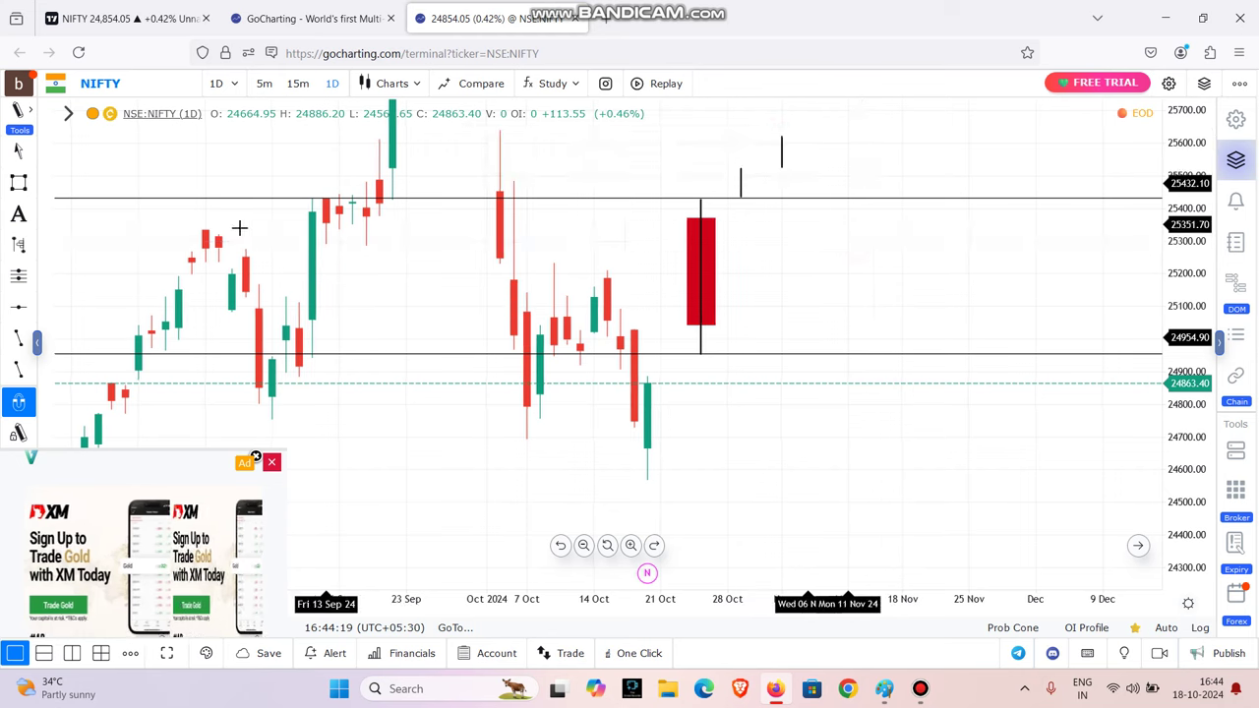
Draw a vertical line on 4 November from 25429.55 to 25291.45, and move the 29 October line to 31 October.
click(17, 337)
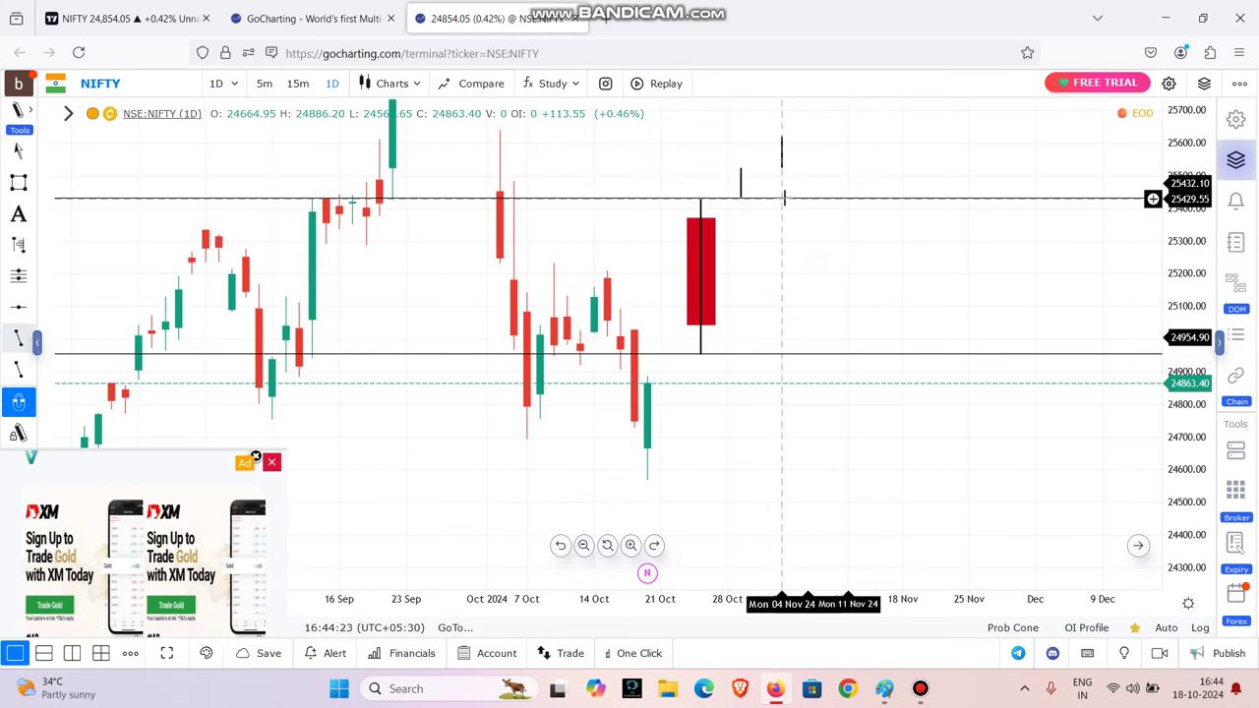
click(783, 197)
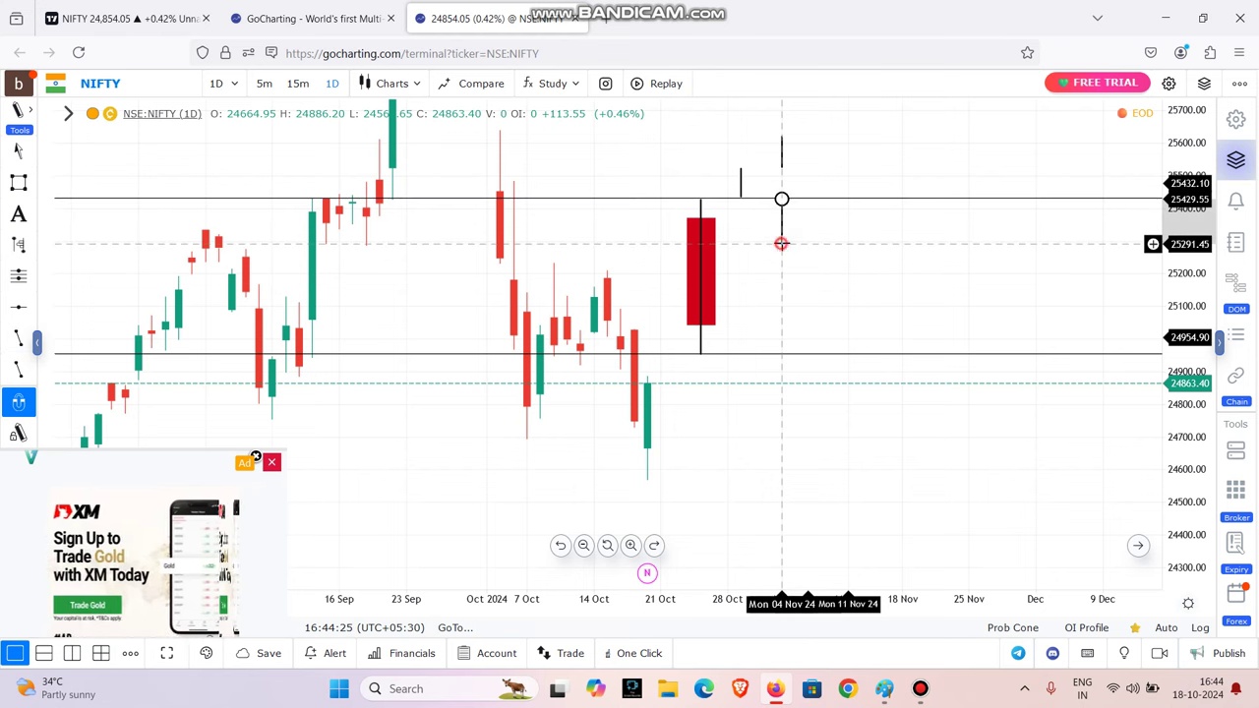
click(780, 244)
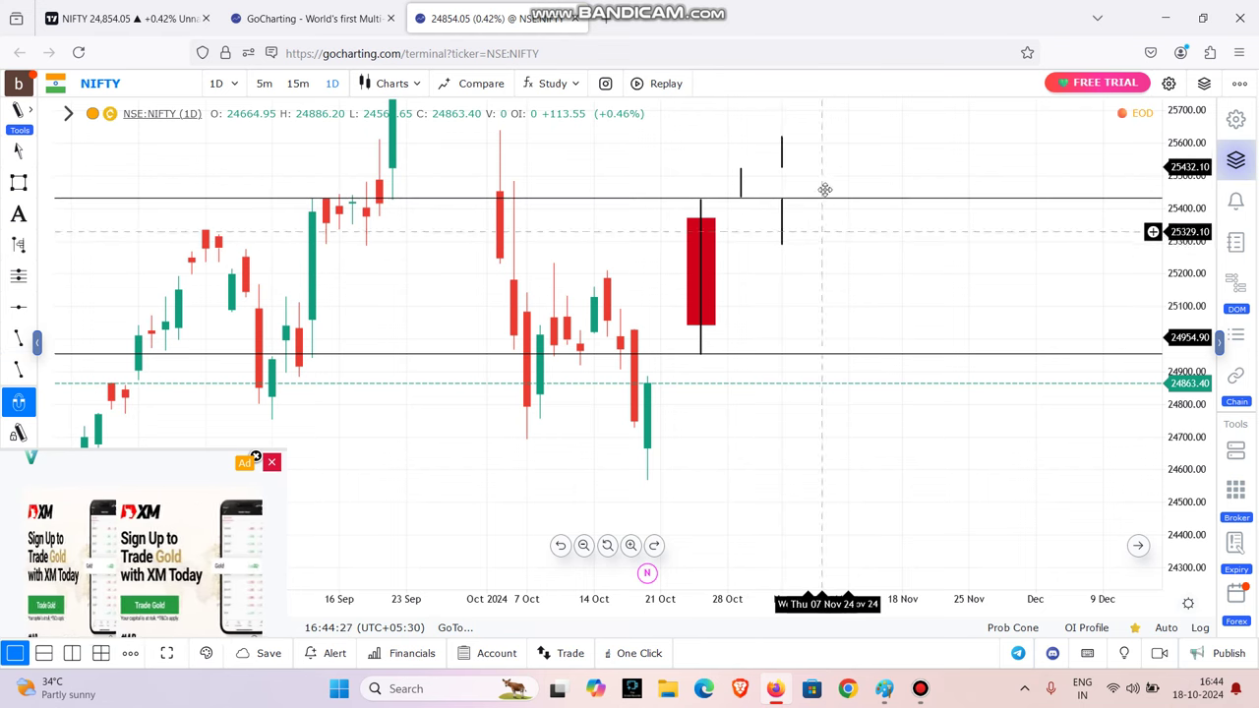
click(755, 165)
click(754, 193)
drag(768, 181, 769, 181)
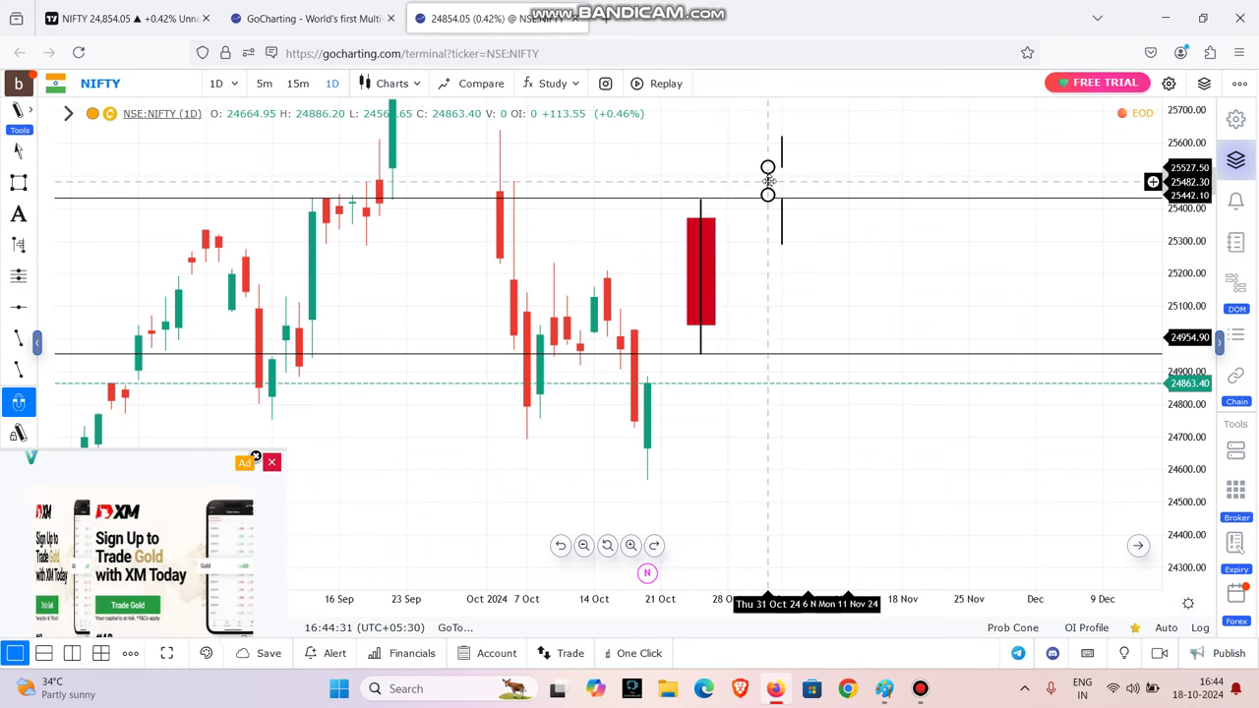
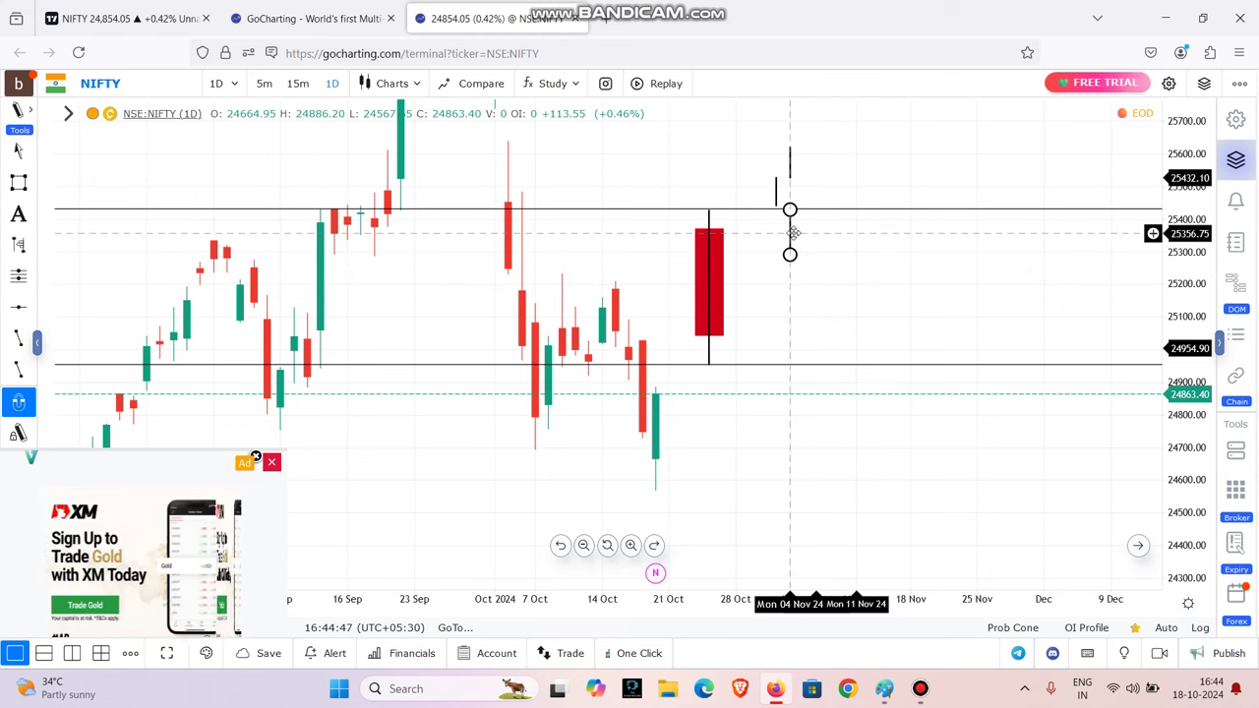
Close the advertisement and remove all drawings from the chart.
click(273, 463)
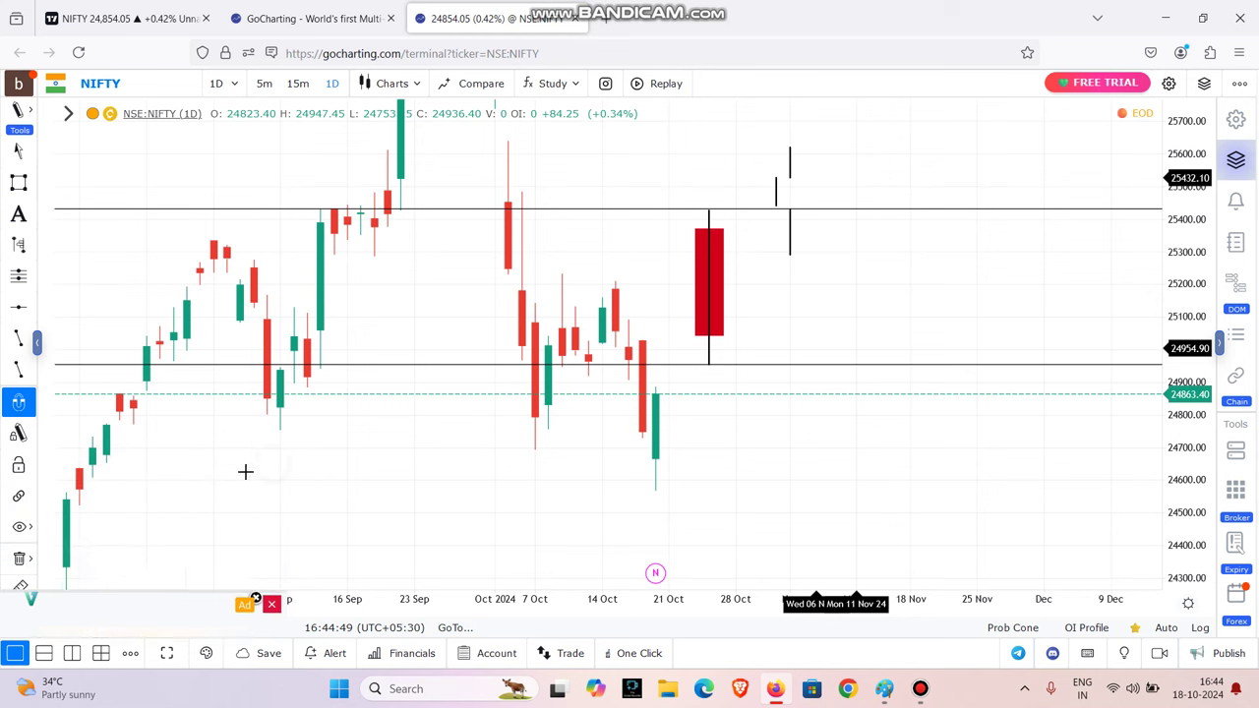
click(21, 560)
click(89, 537)
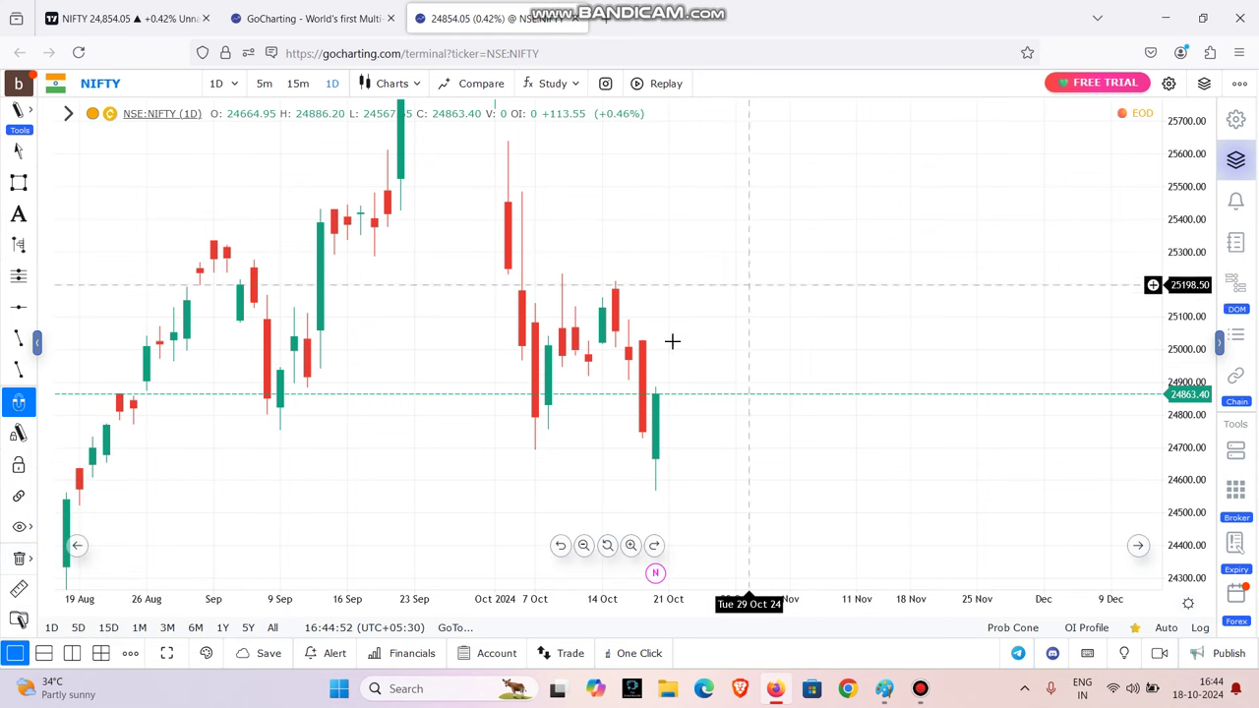
Place horizontal lines at the high (25160.85) and low (25017.70) of the green 14 October candle.
scroll(620, 413, up, 2)
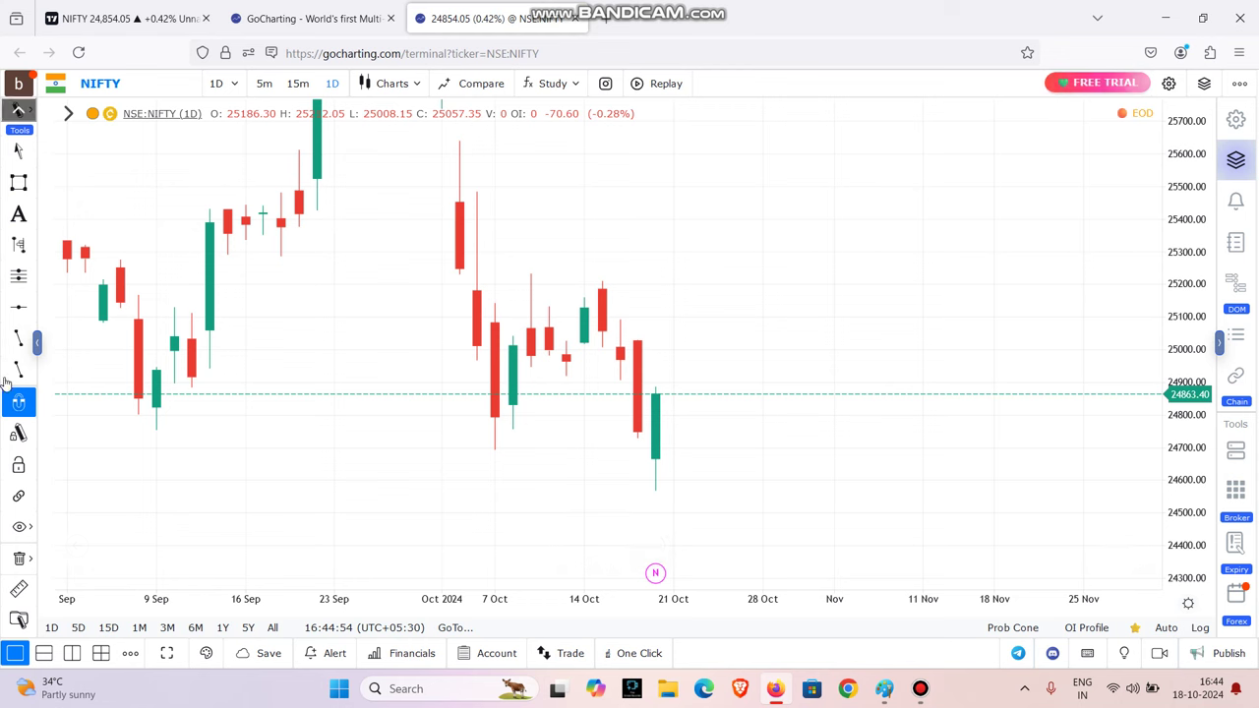
click(22, 320)
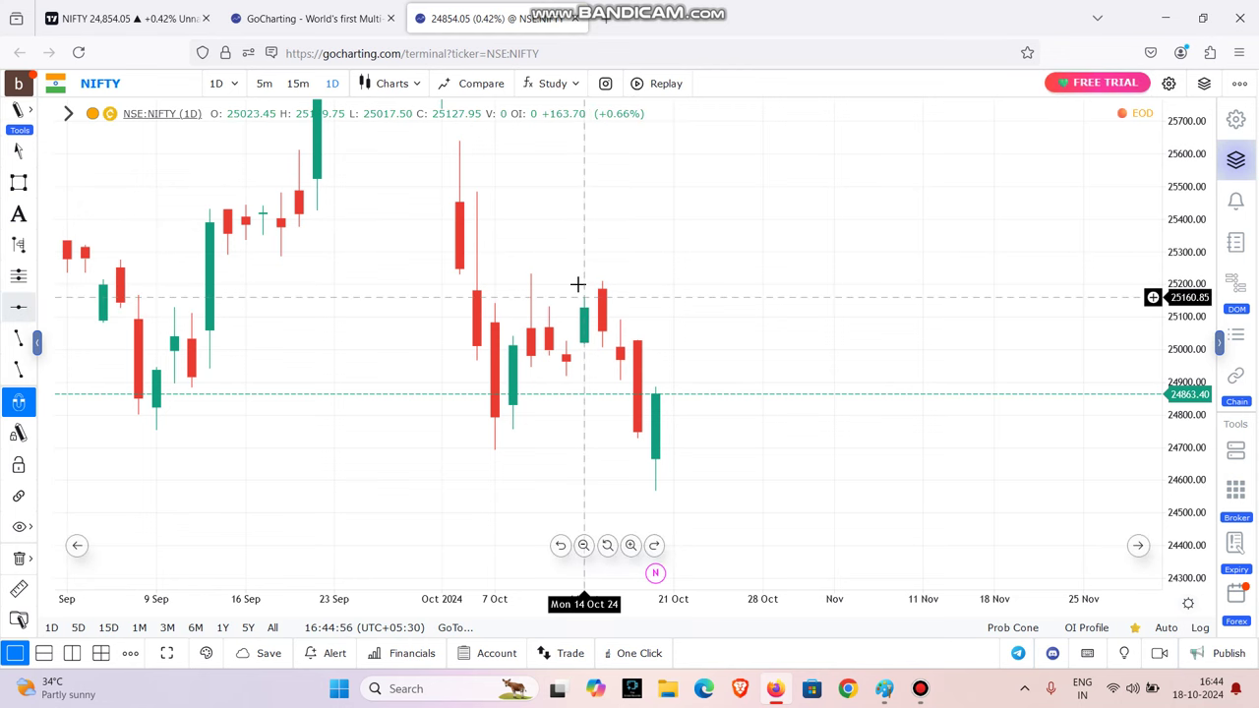
click(578, 288)
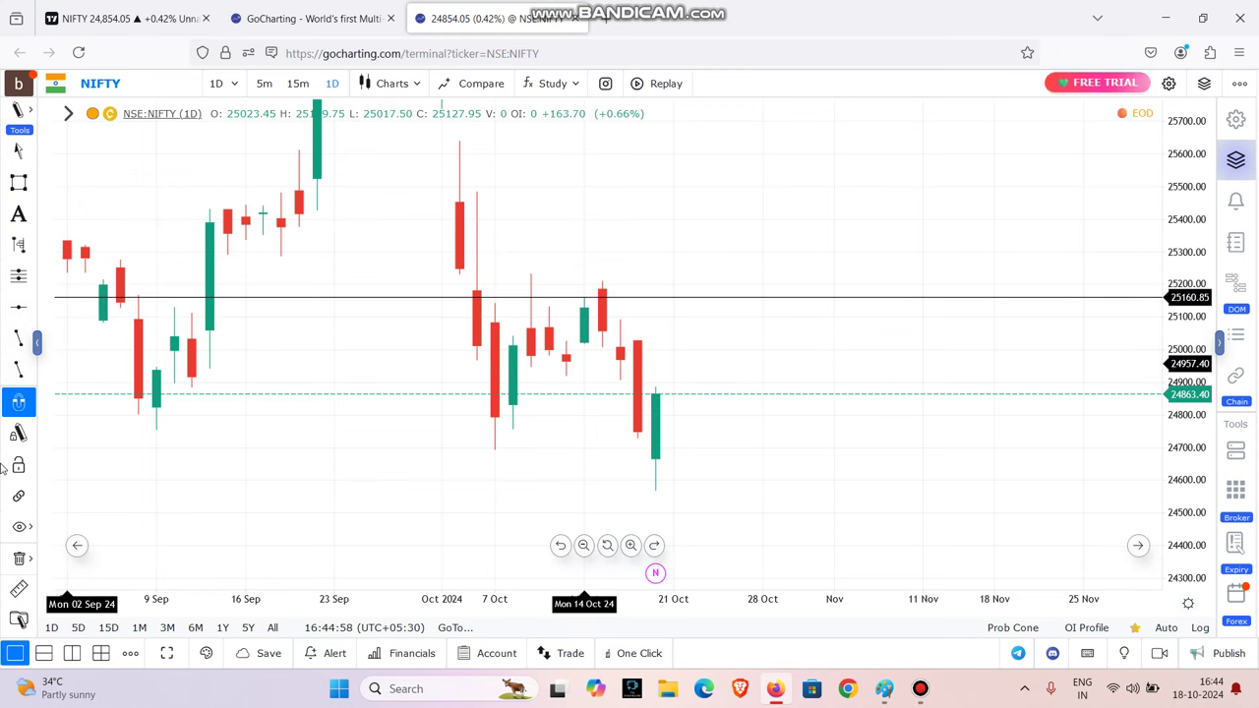
click(17, 310)
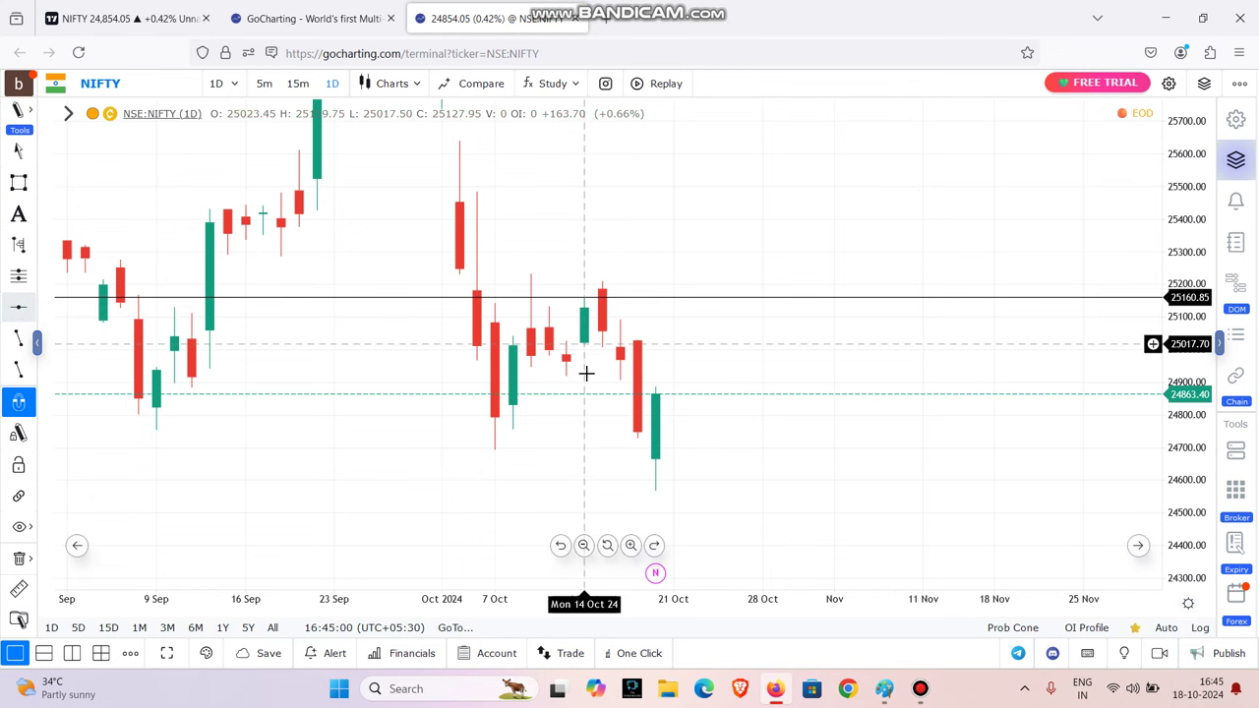
click(586, 373)
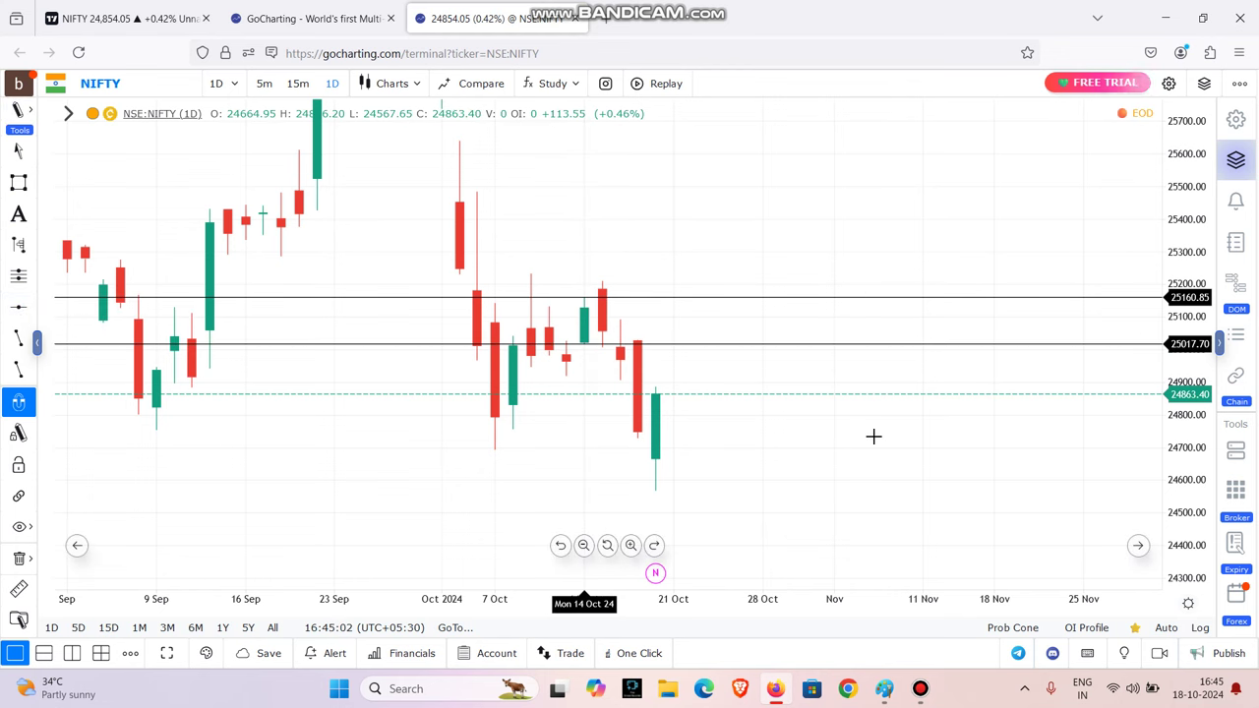
Switch the chart to the 15-minute timeframe and frame the 14 to 17 October candles around the two horizontal lines.
click(297, 85)
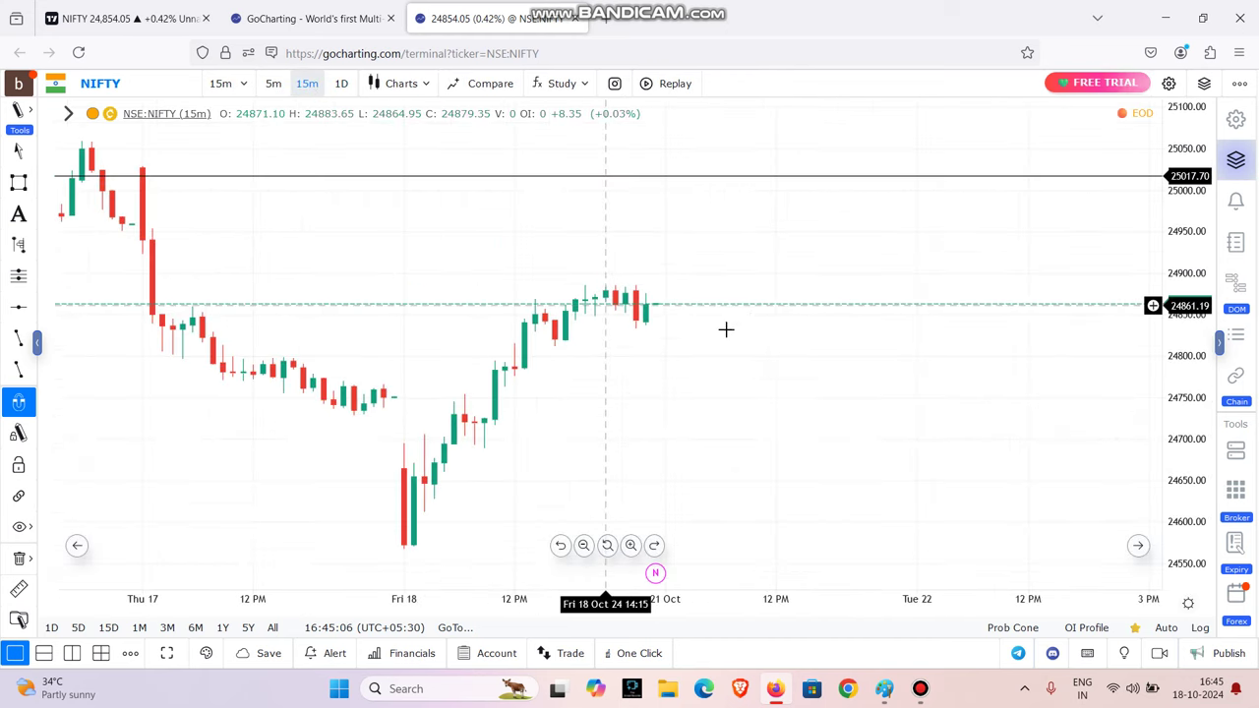
scroll(783, 301, down, 4)
scroll(634, 242, down, 5)
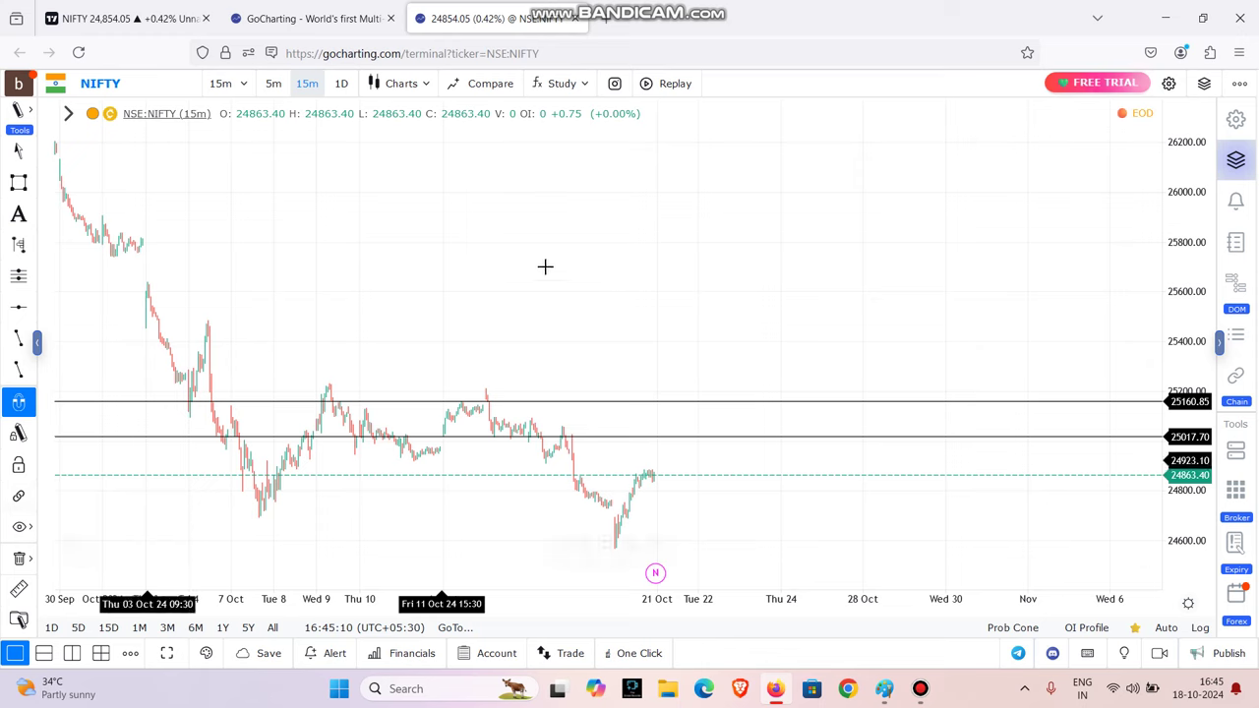
drag(637, 354, 1004, 317)
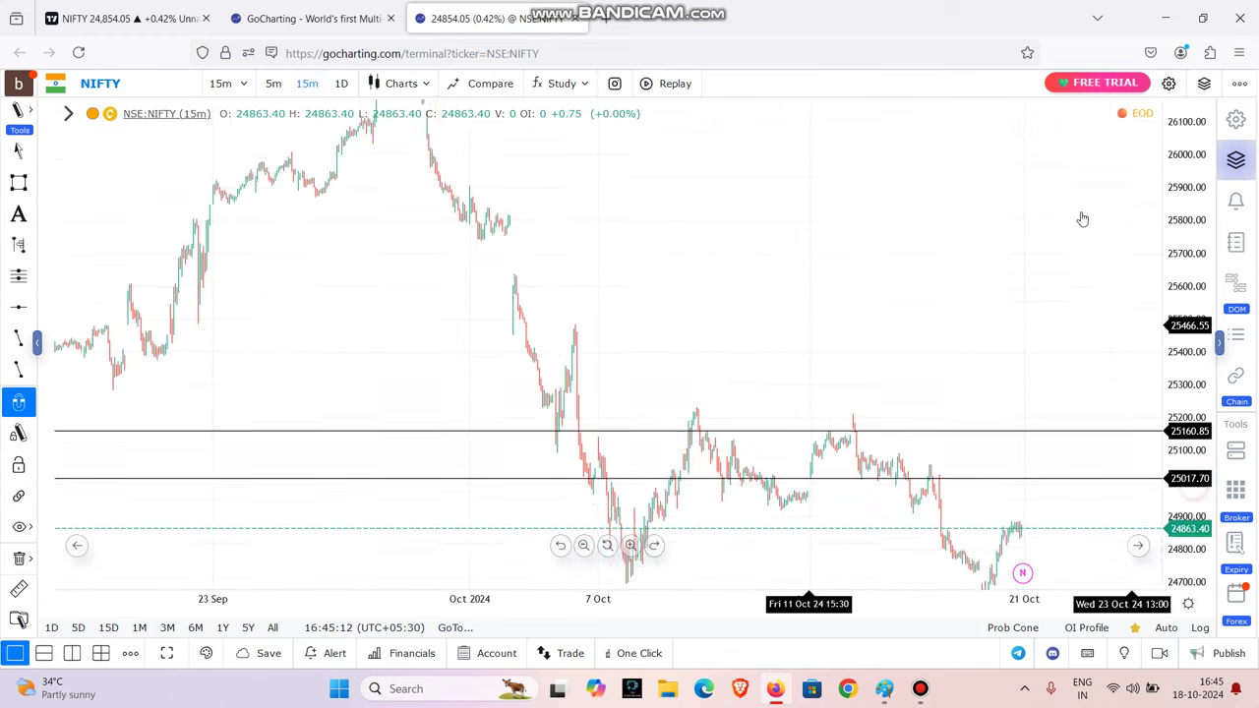
scroll(725, 380, up, 4)
drag(577, 450, 778, 132)
scroll(801, 252, up, 6)
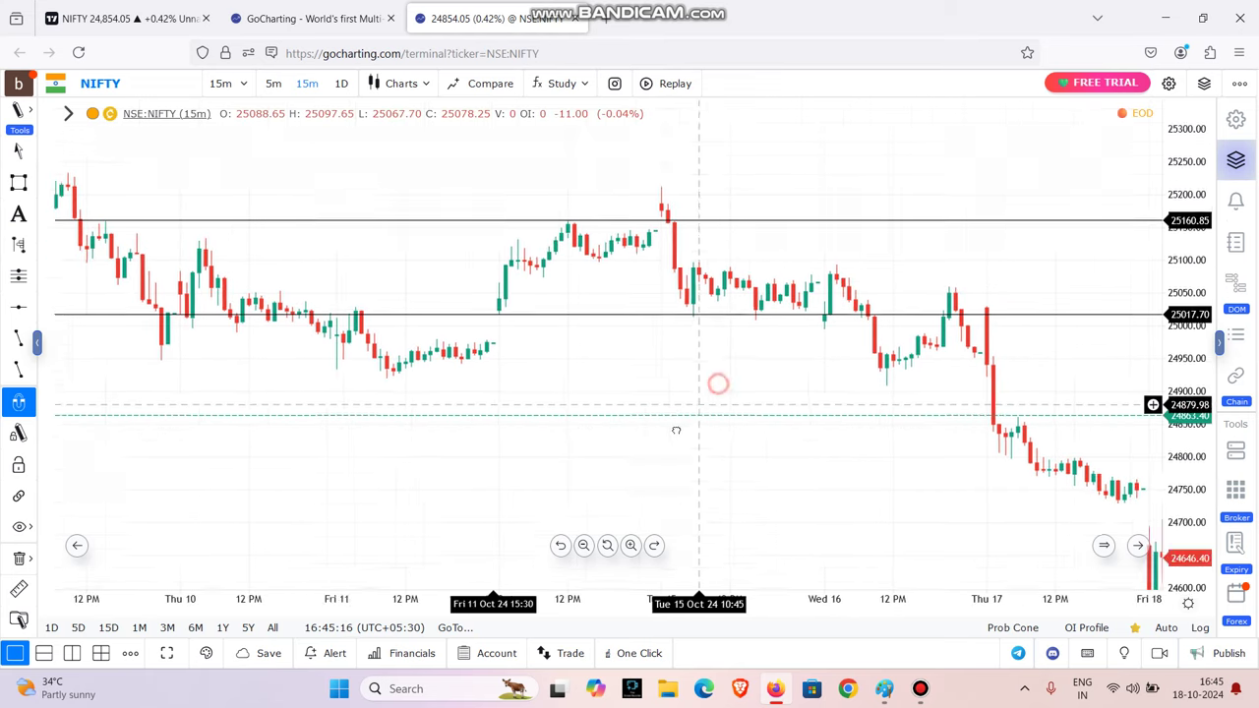
drag(717, 383, 665, 429)
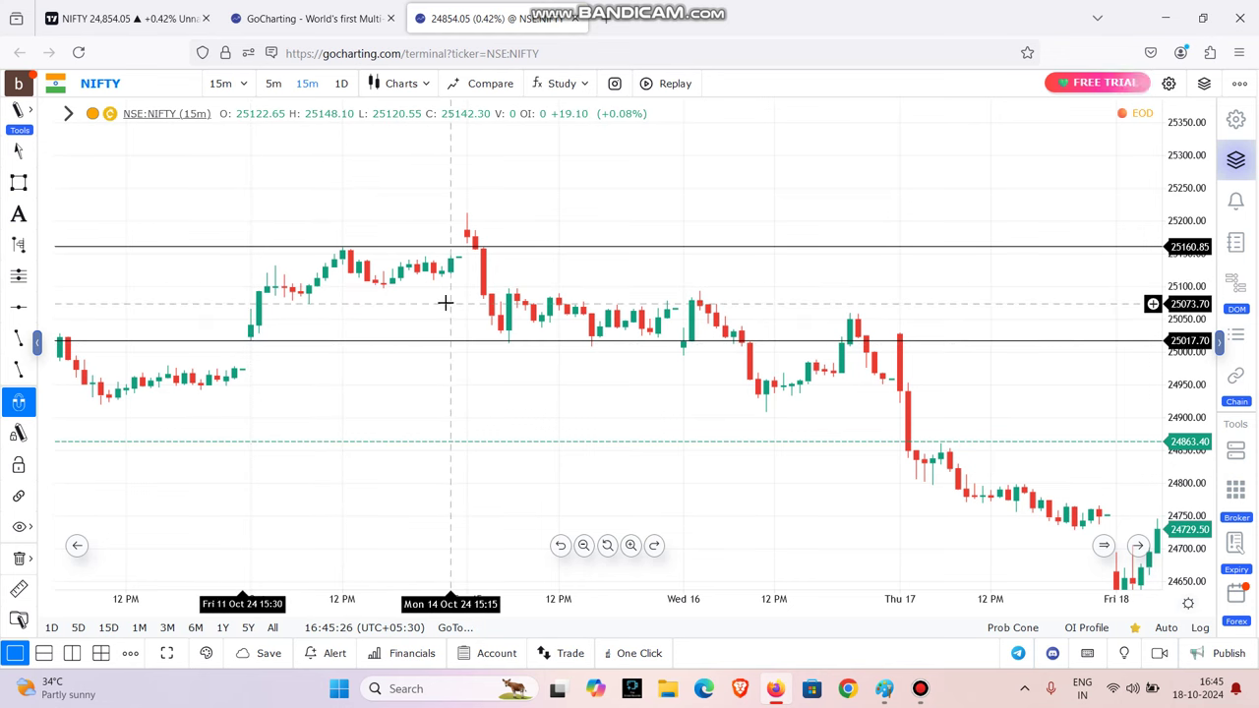
Replay the 15-minute chart from the afternoon of 14 October at 1 second per bar, and pause at the first candle of 16 October.
click(467, 238)
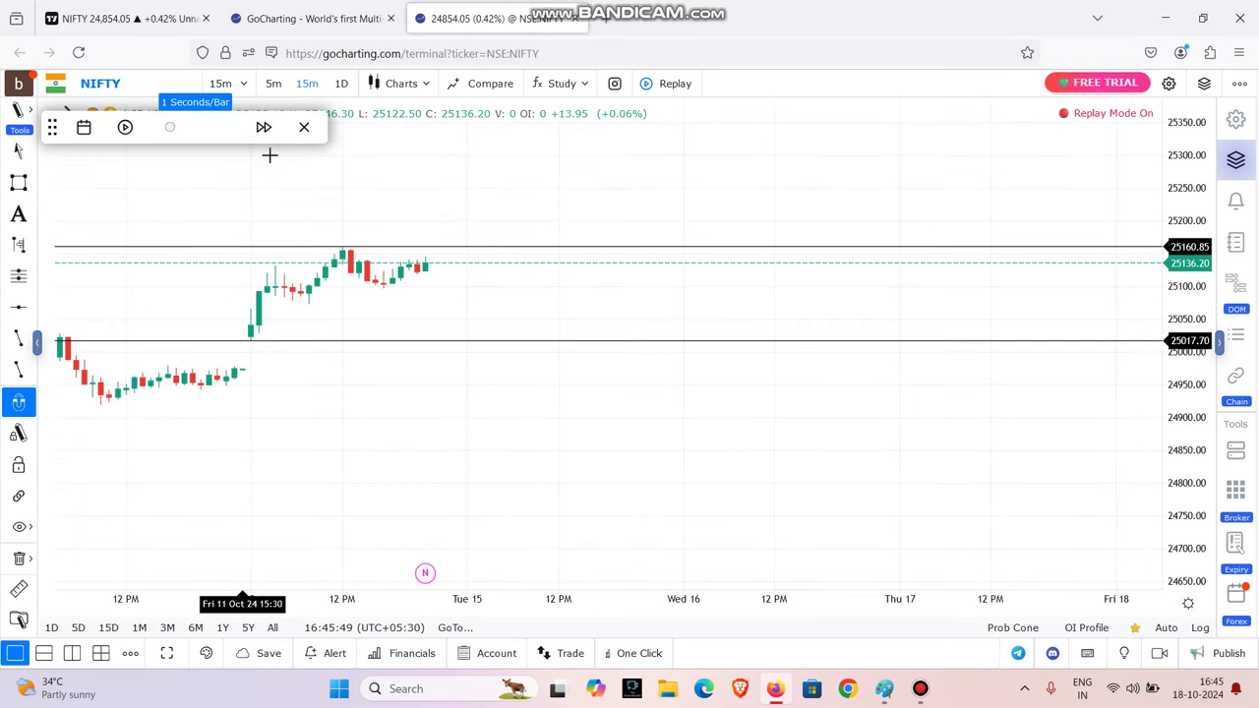
click(127, 128)
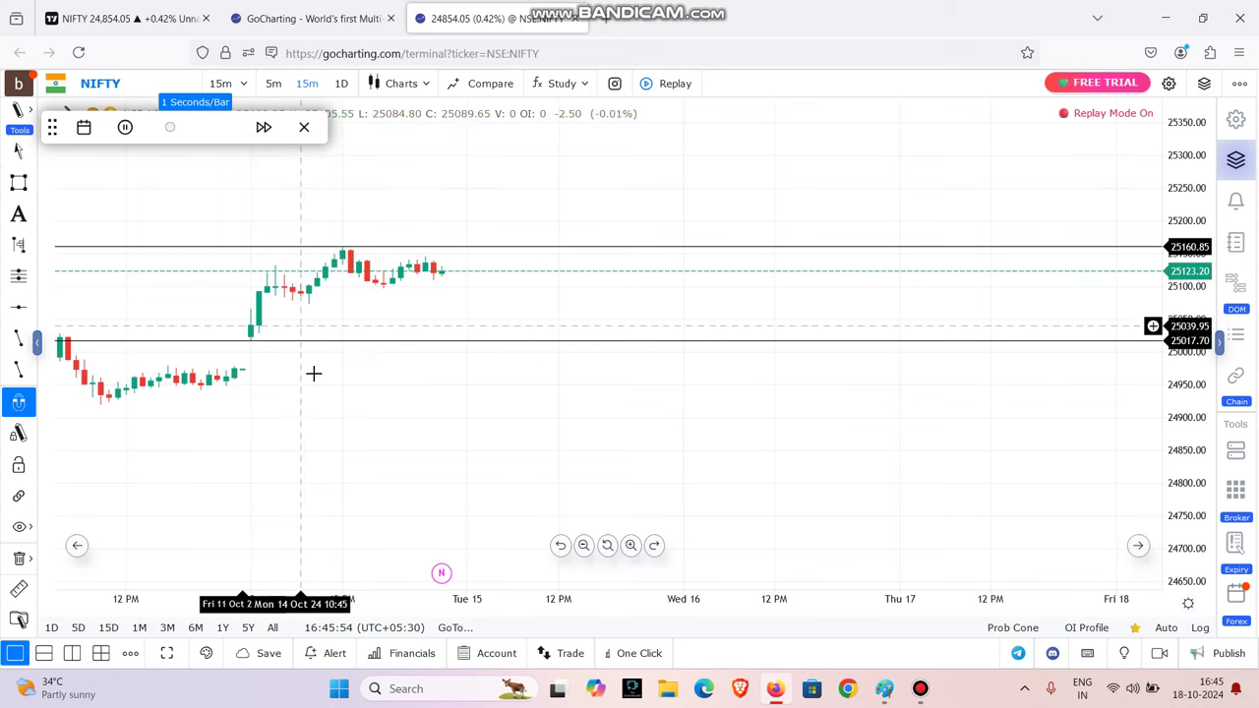
click(462, 340)
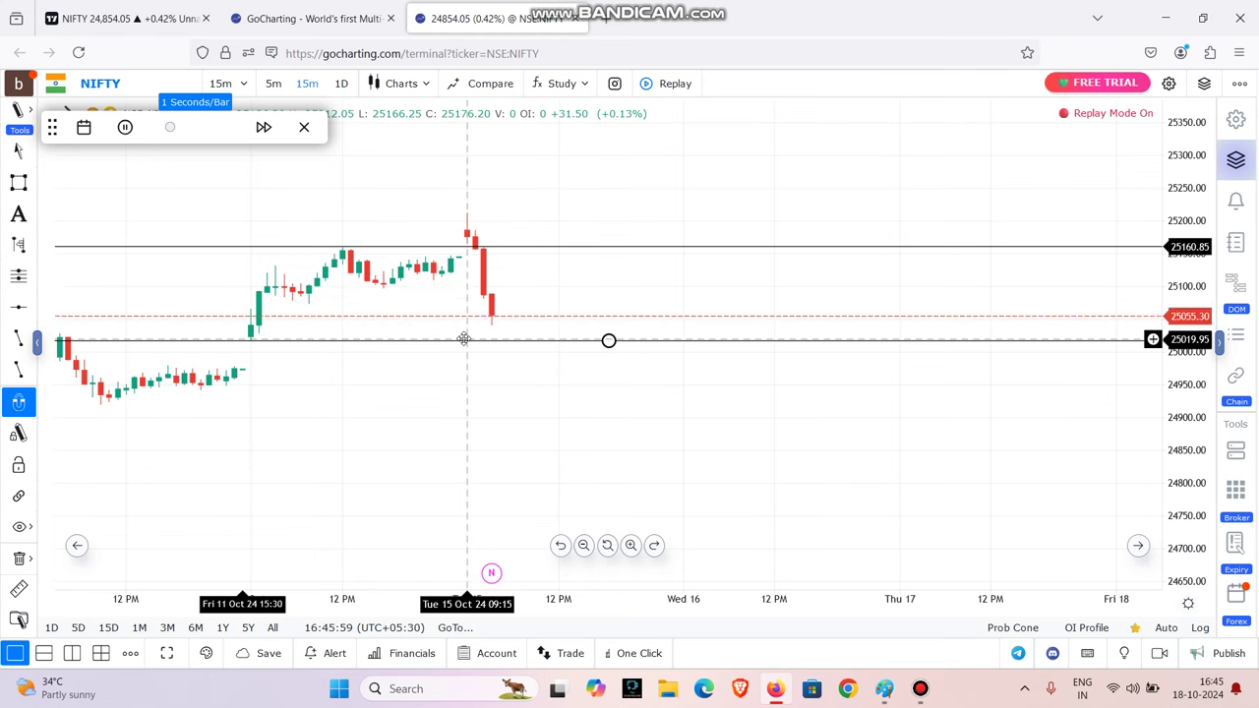
drag(463, 340, 472, 244)
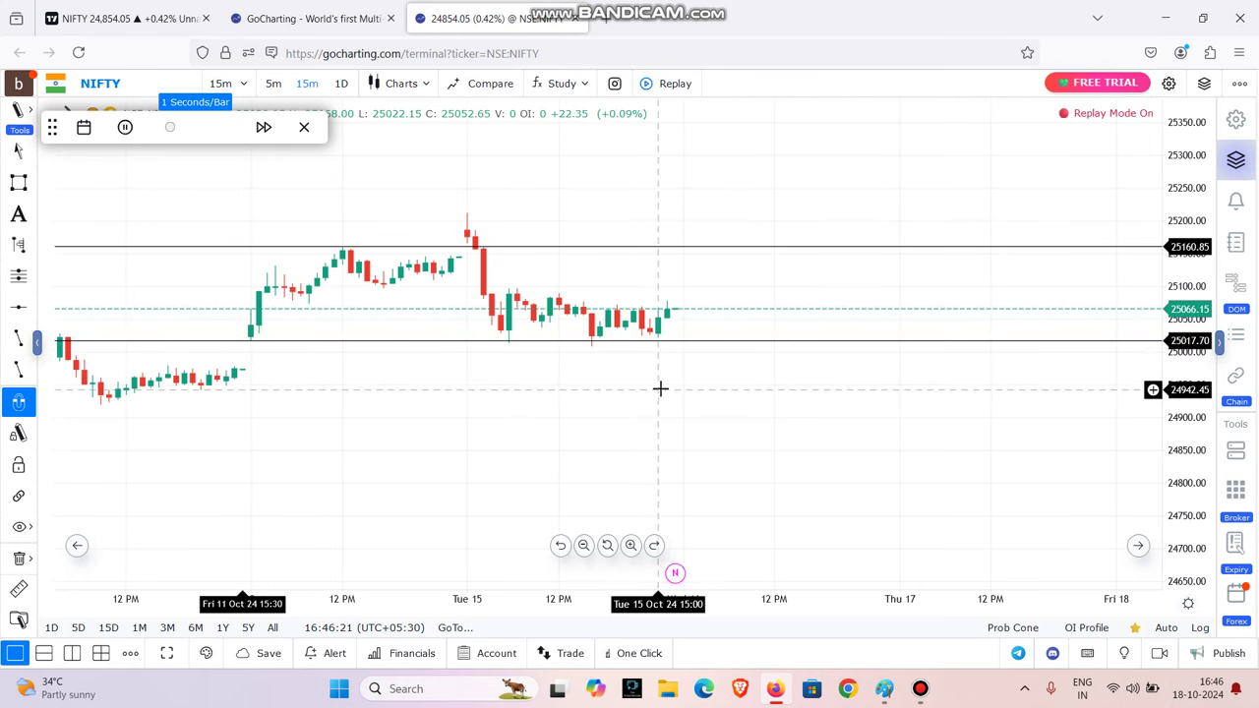
click(125, 126)
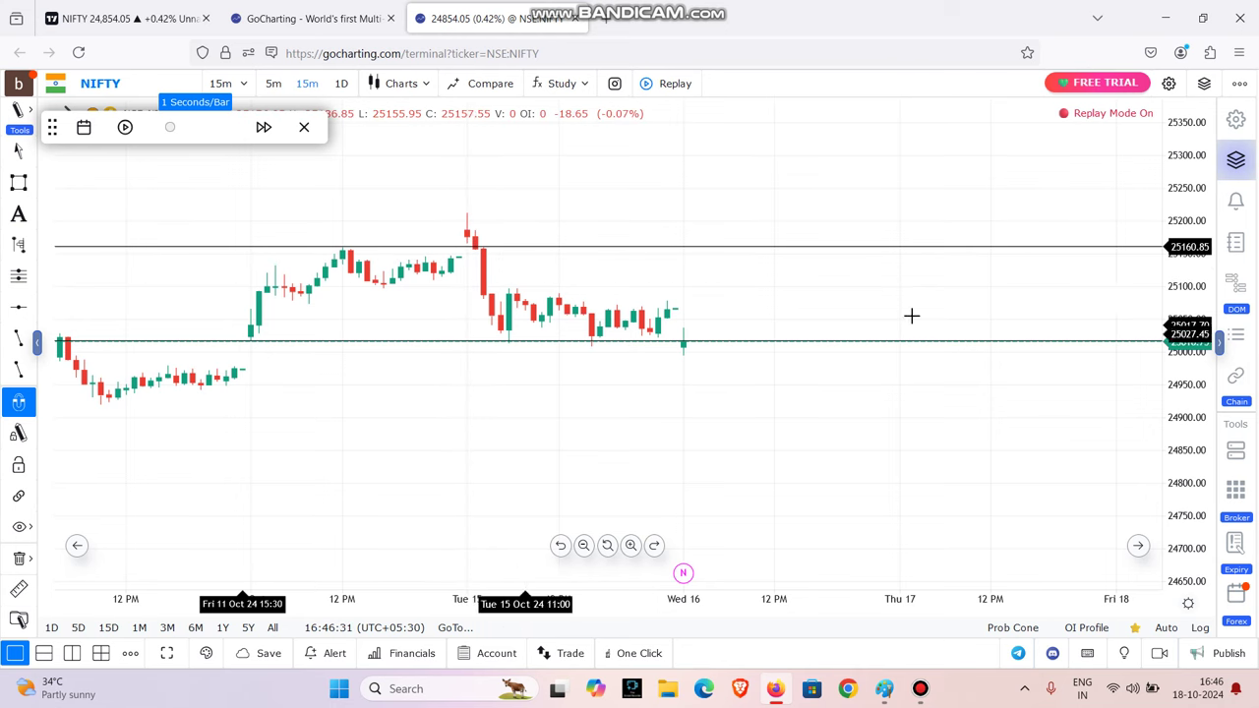
Enlarge the 15 October candles and examine how price behaves between the two horizontal lines.
double_click(1156, 295)
drag(656, 237, 927, 384)
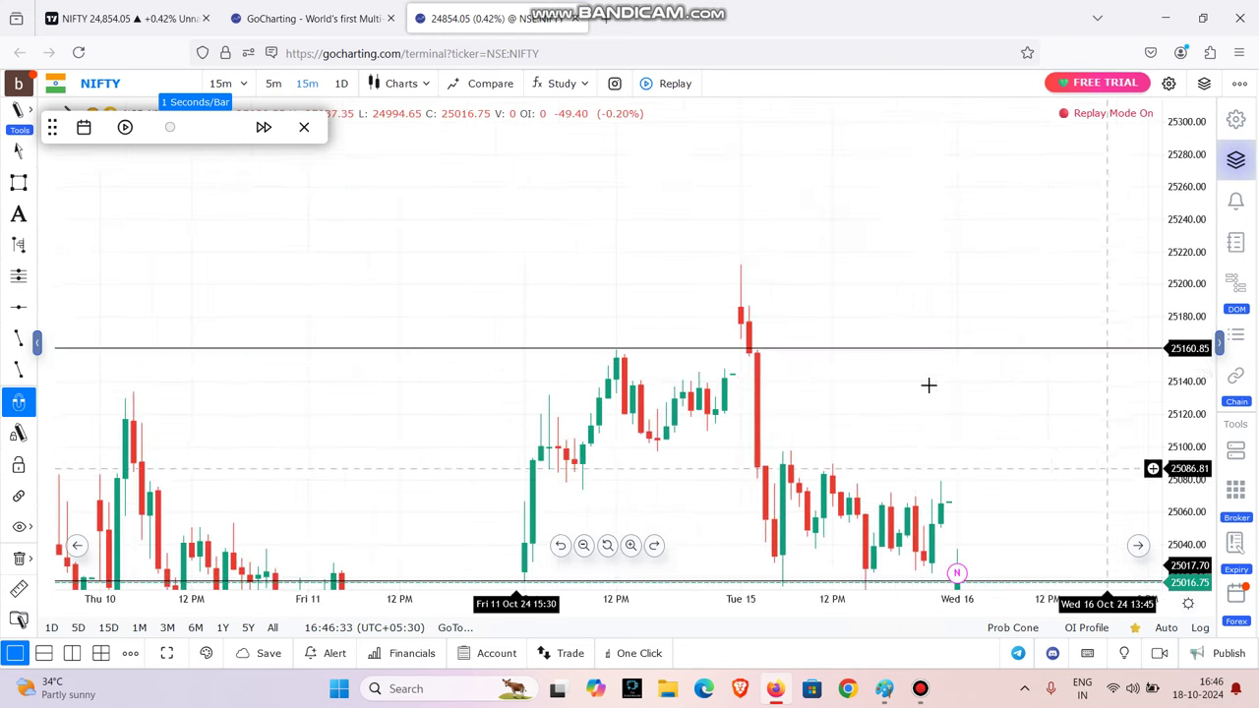
scroll(904, 370, up, 5)
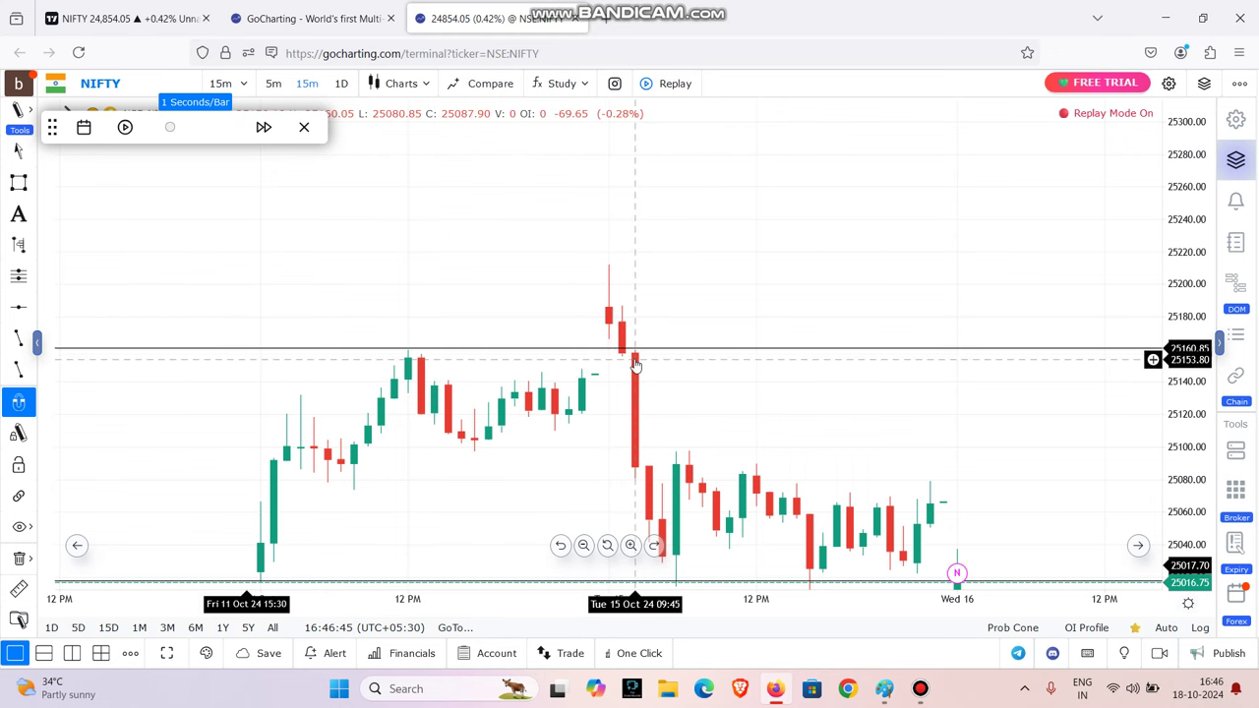
drag(803, 430, 780, 301)
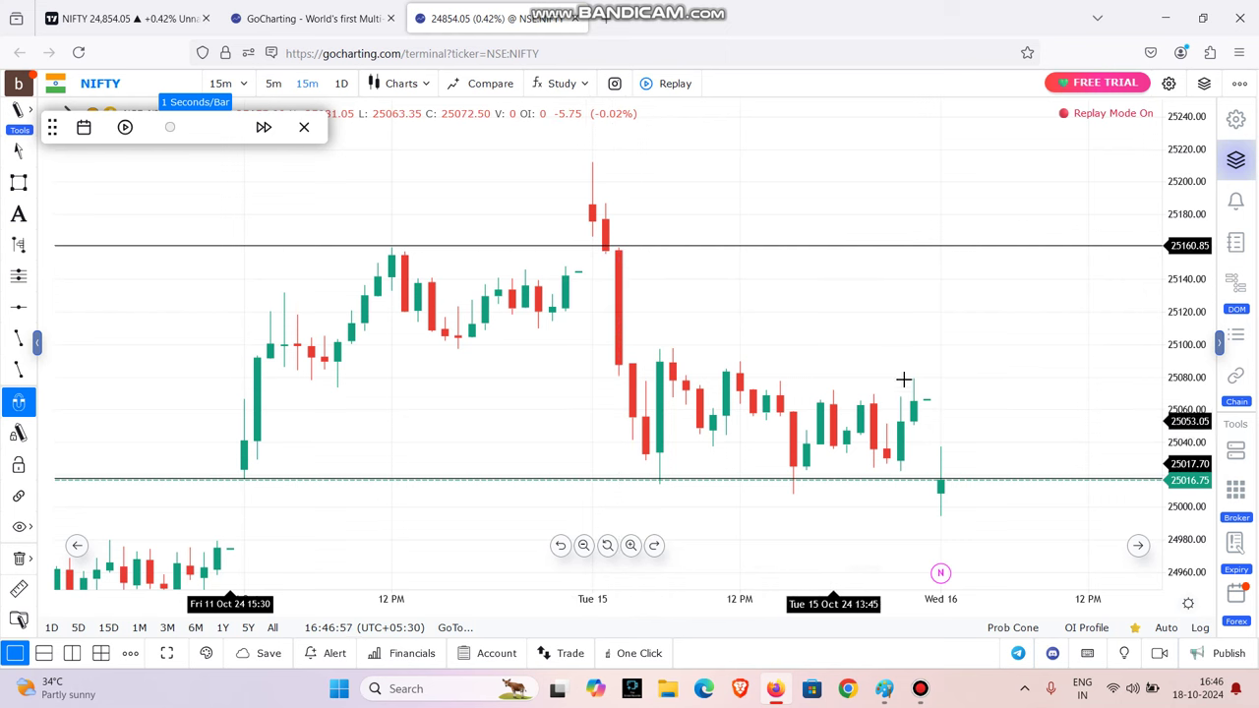
click(657, 246)
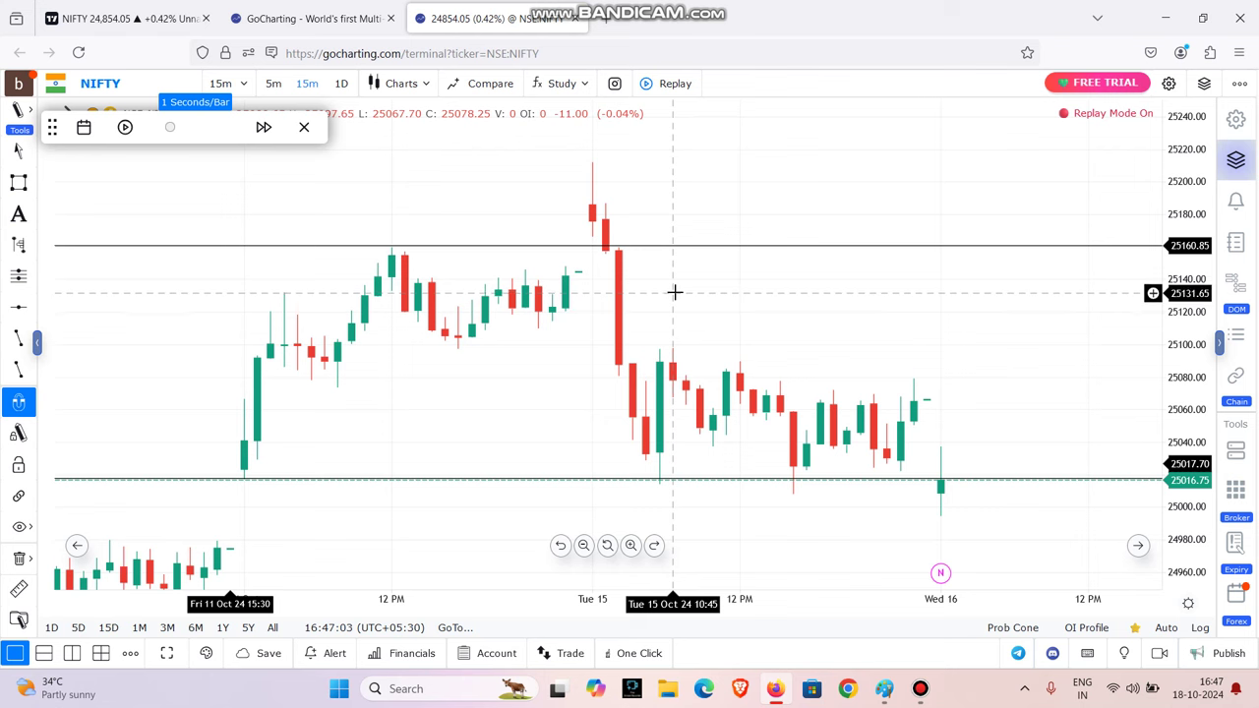